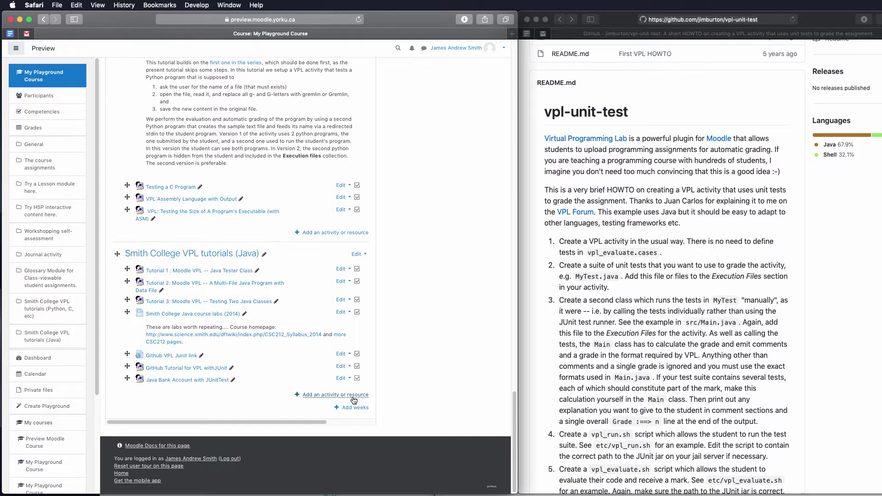
- Add a new Virtual programming lab activity to the Java tutorials section
click(354, 399)
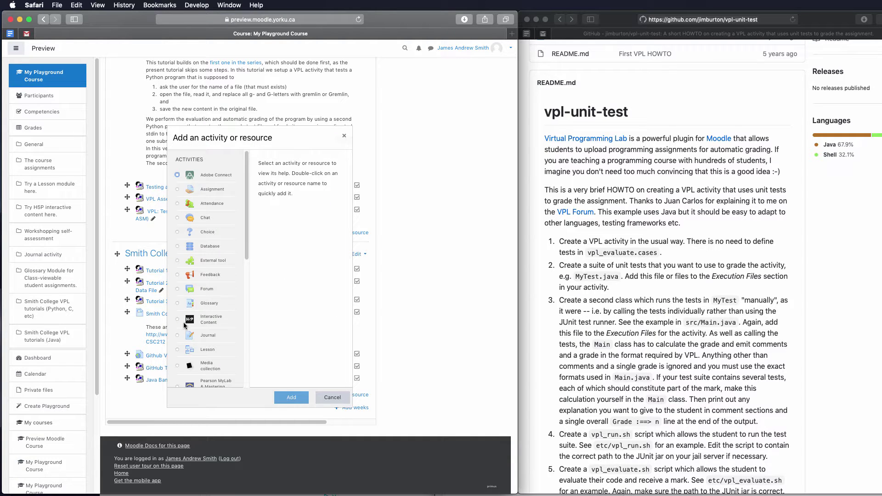
scroll(185, 325, down, 2)
scroll(185, 325, down, 3)
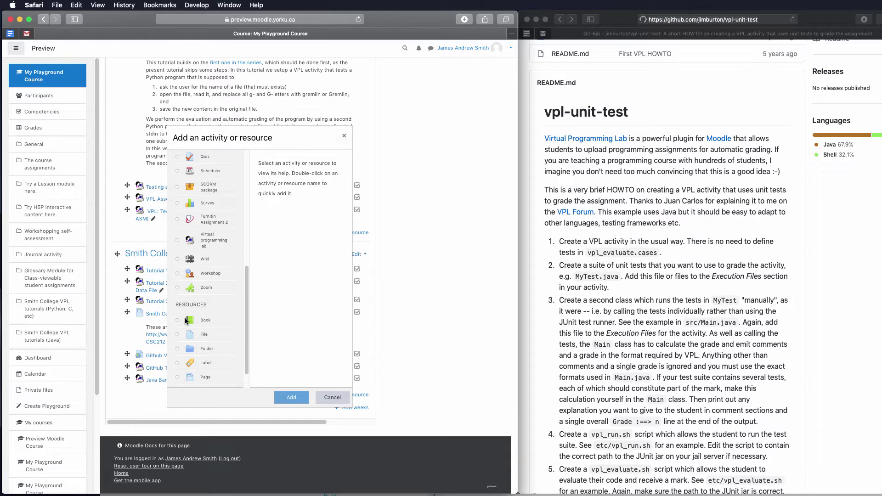
click(179, 243)
click(294, 401)
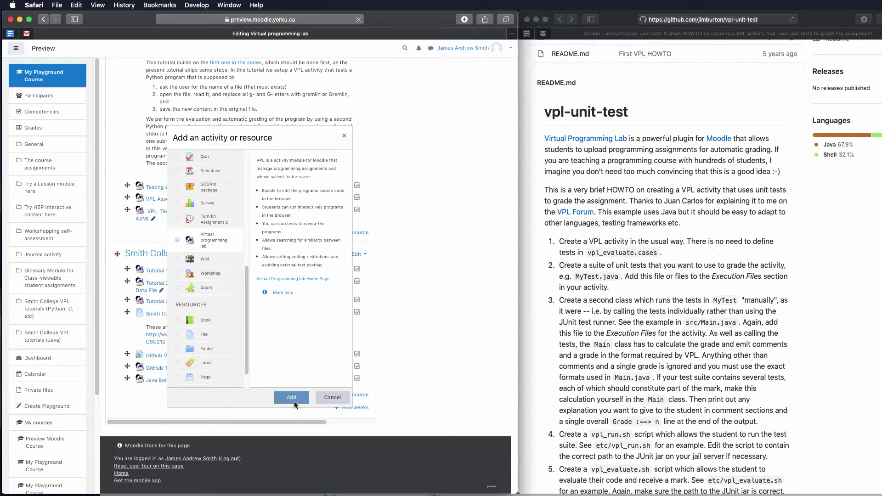
- Set the short description to 'Java Account Assignment using JUnit Framework' and name the lab 'Java Bank Account'
click(285, 170)
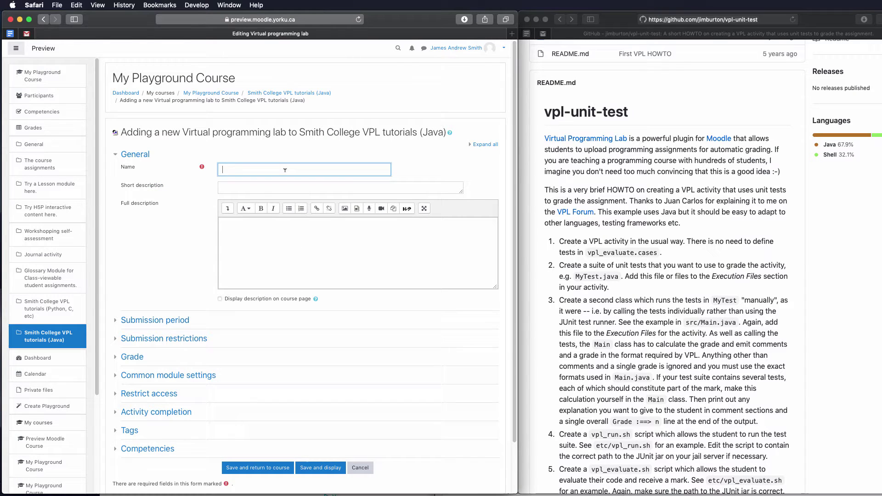
text(Java Ac)
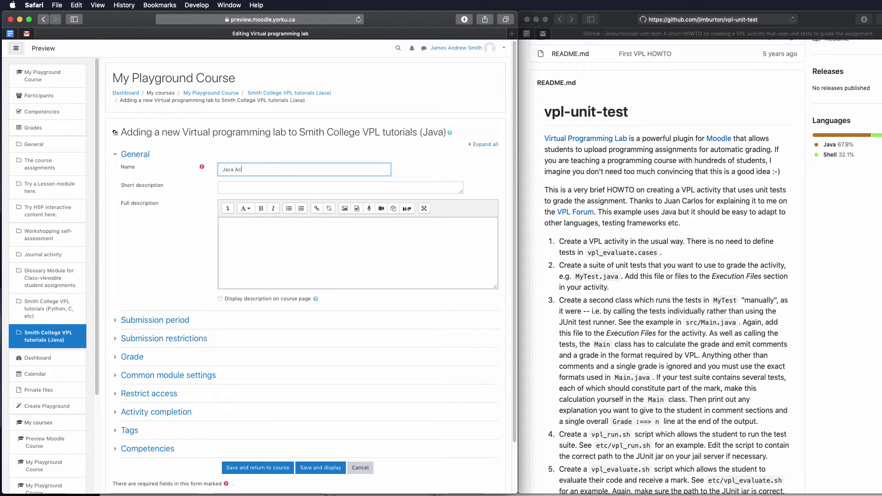
text(count Assignm)
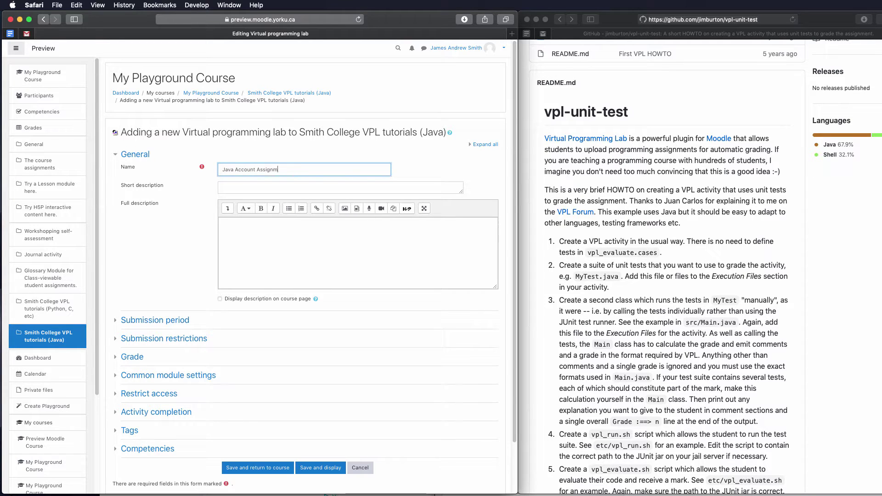
text(ent using JUnit Framework)
double_click(265, 170)
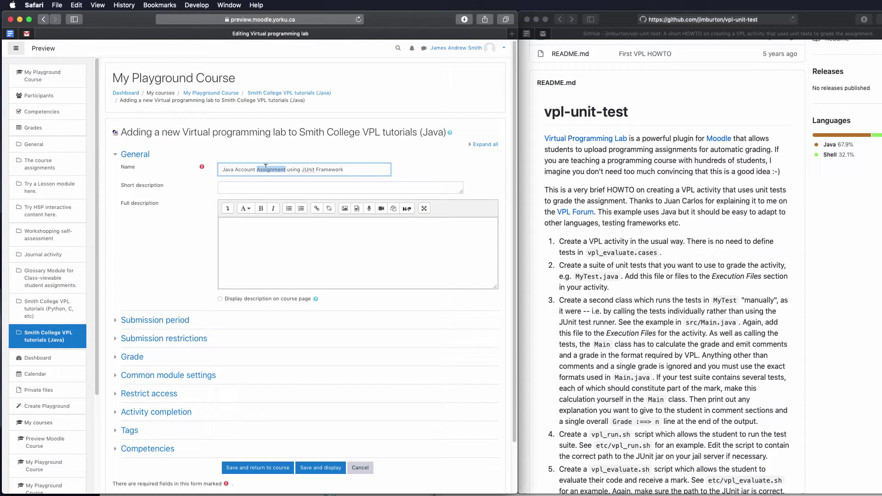
key(super+a)
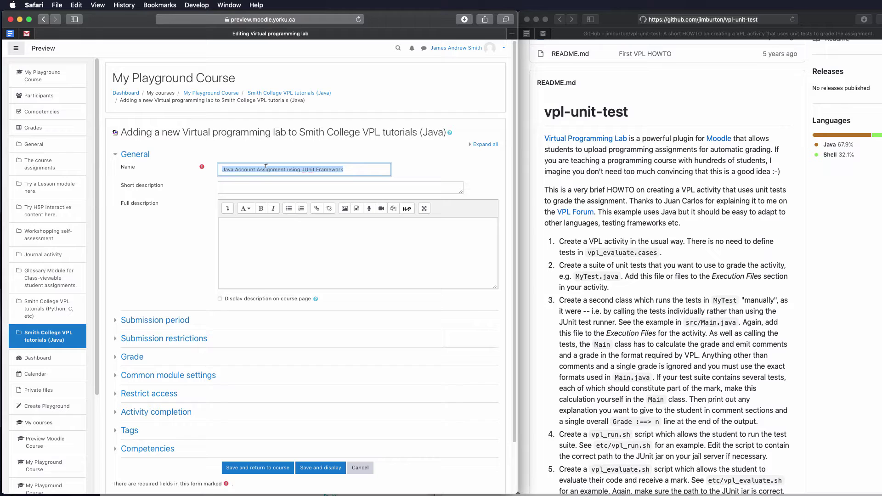
key(super+x)
key(Tab)
key(super+v)
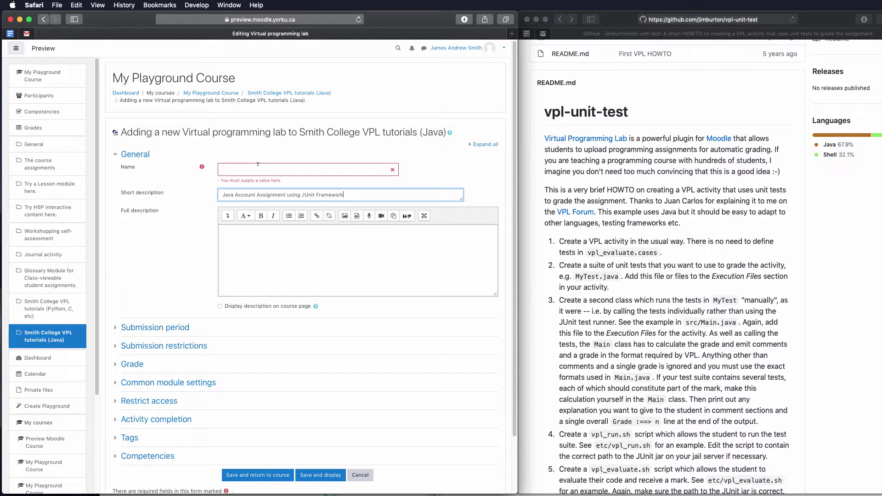
click(277, 169)
text(Java )
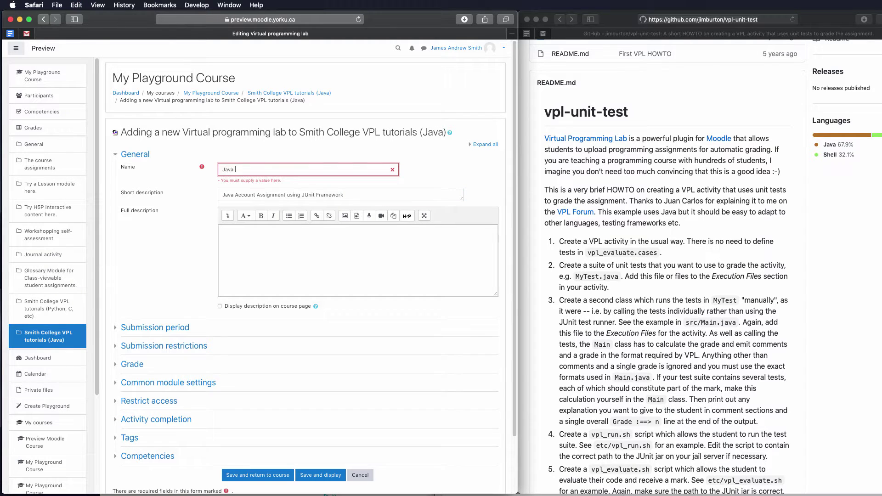
text(Bank Account)
- Write the full description about JUnit testing and add the vpl-unit-test GitHub link
click(279, 262)
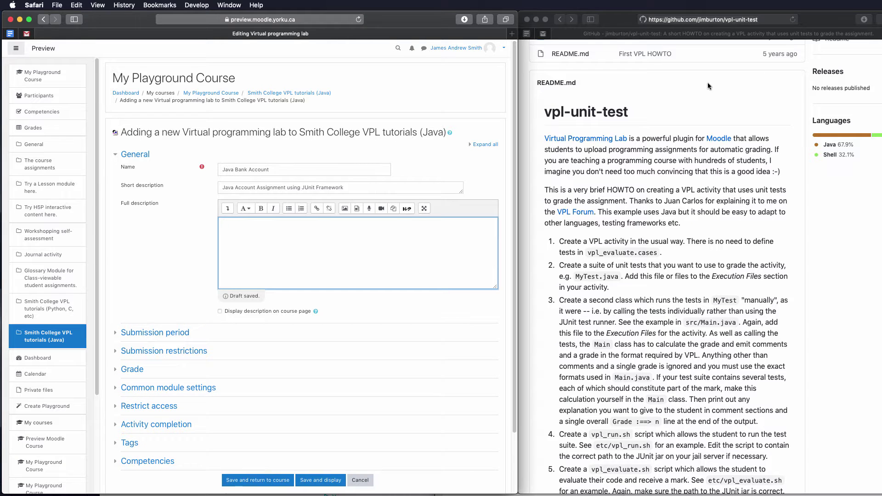
text(It's )
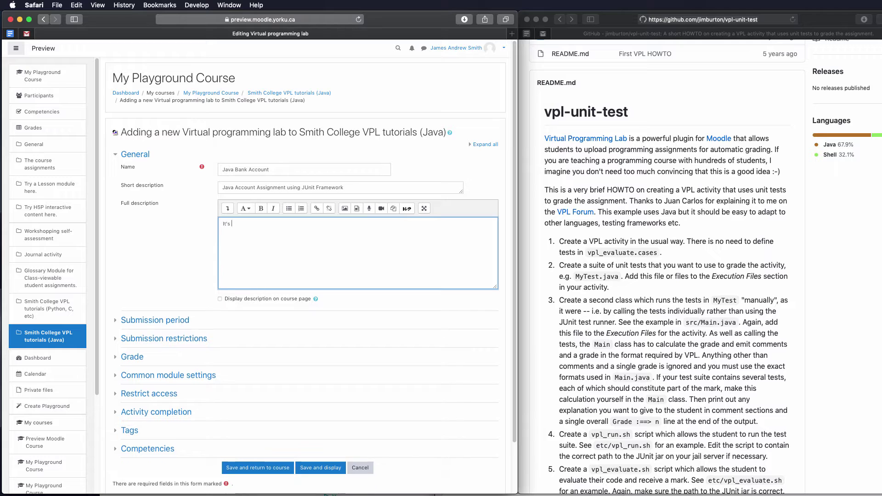
text(a java assignment.  Edit in a)
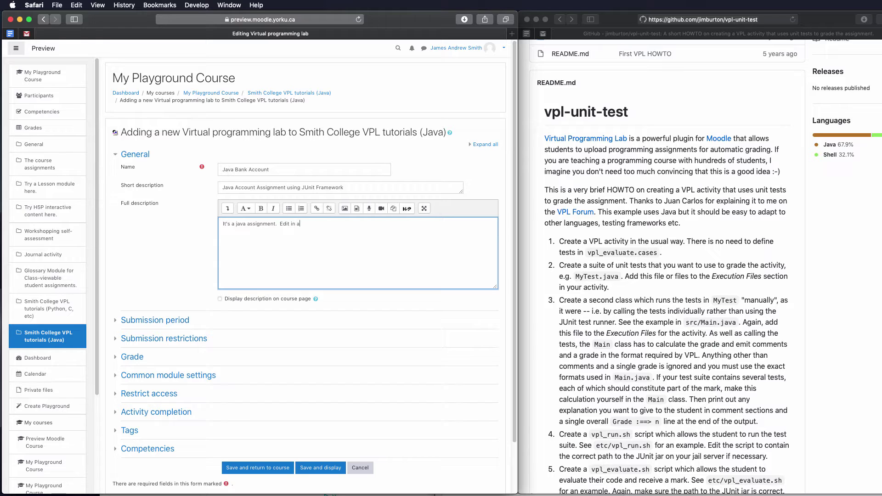
text( bank account solution and have it test)
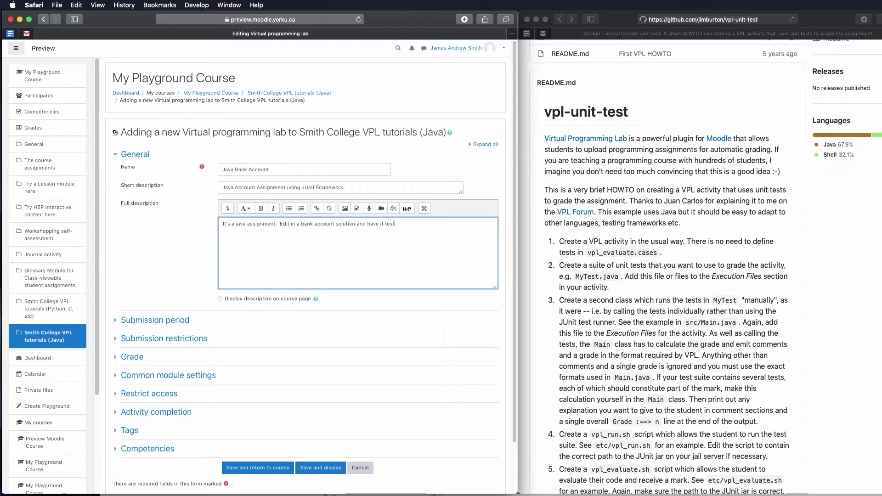
text(ed by JUnit.)
click(750, 18)
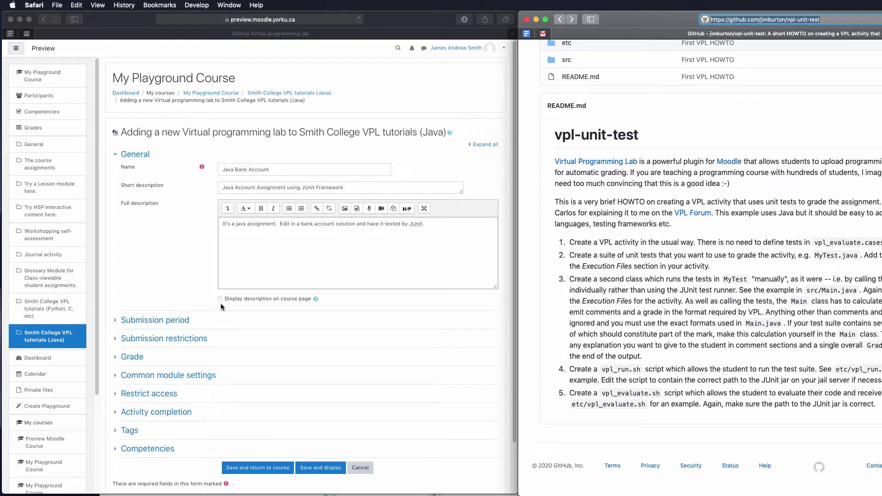
click(352, 280)
key(Return)
key(super+v)
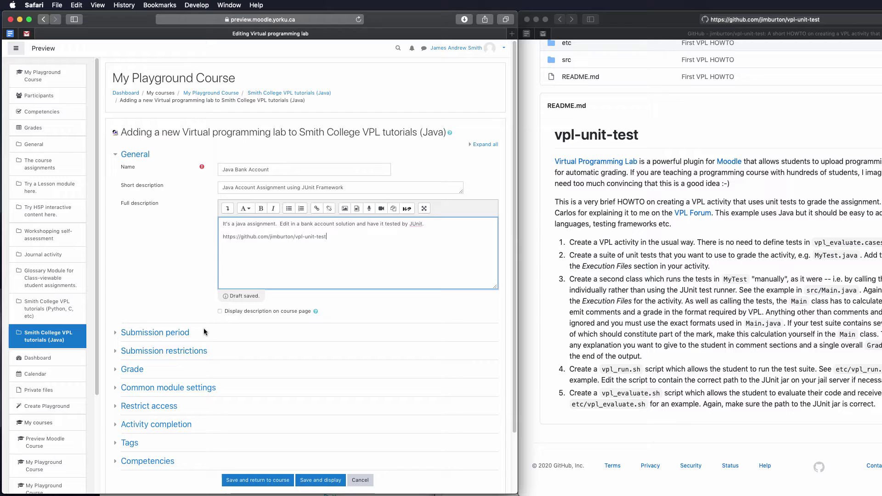
- Enable the Available from date and turn off the due date
click(182, 337)
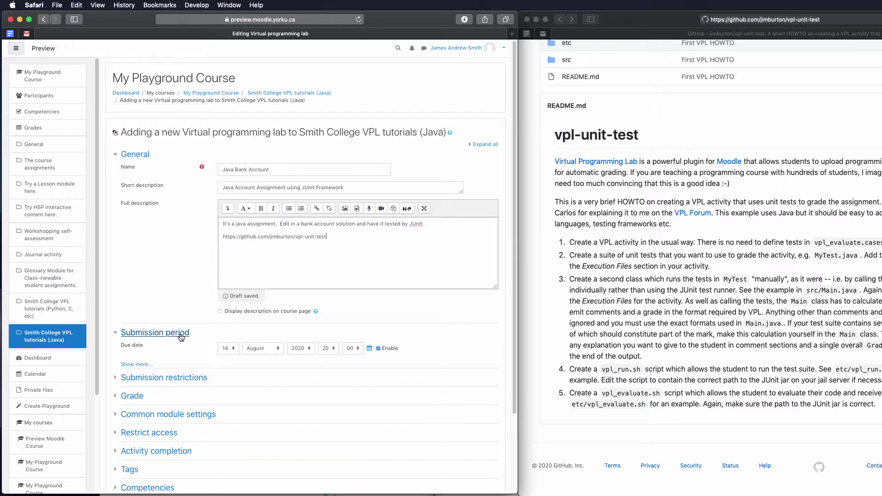
click(147, 364)
click(148, 353)
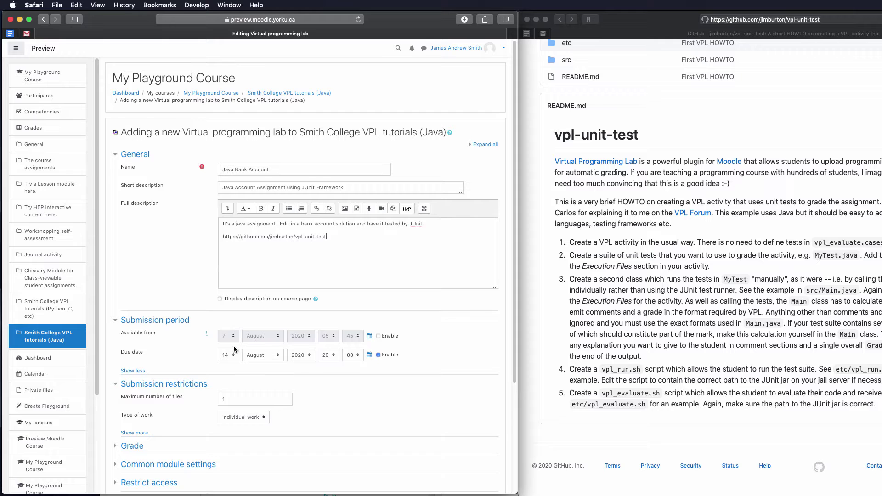
click(379, 355)
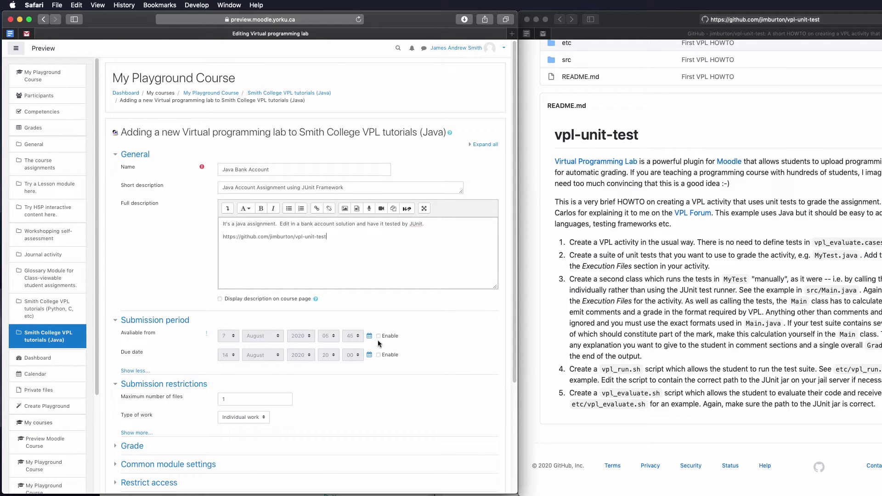
click(378, 335)
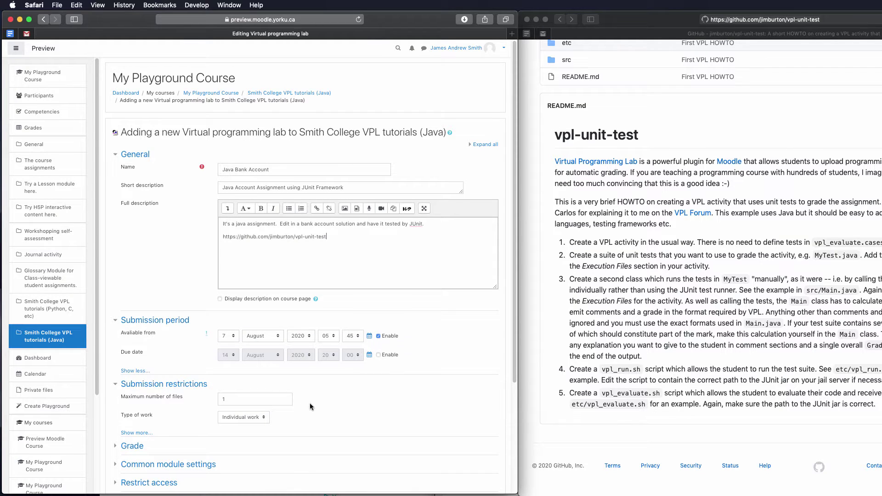
- Set completion tracking to complete when conditions are met, requiring a grade
scroll(311, 407, down, 5)
click(143, 357)
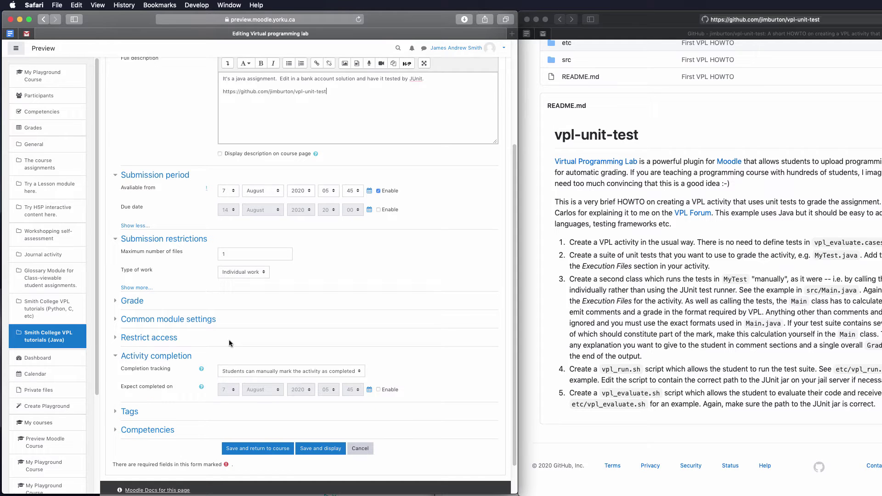
click(280, 371)
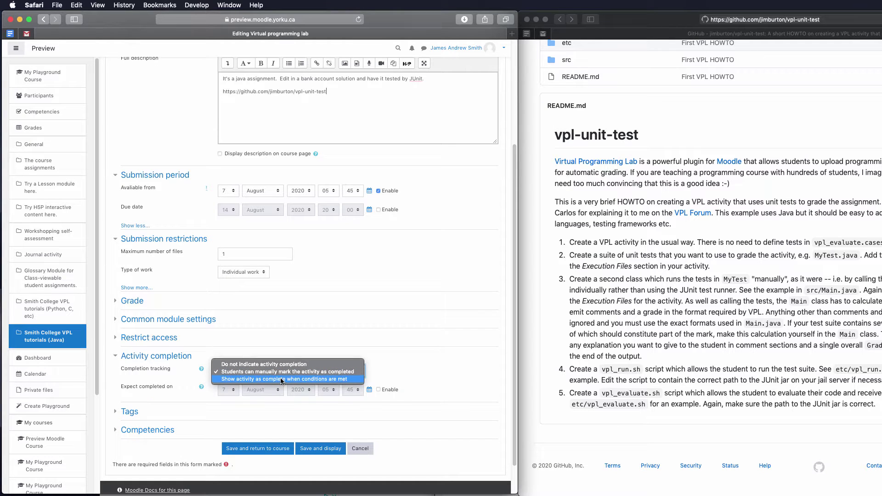
click(282, 380)
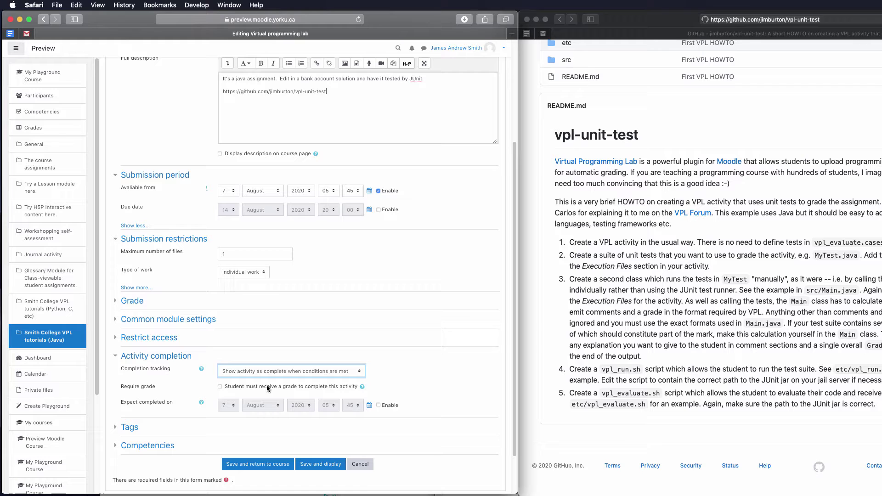
click(266, 386)
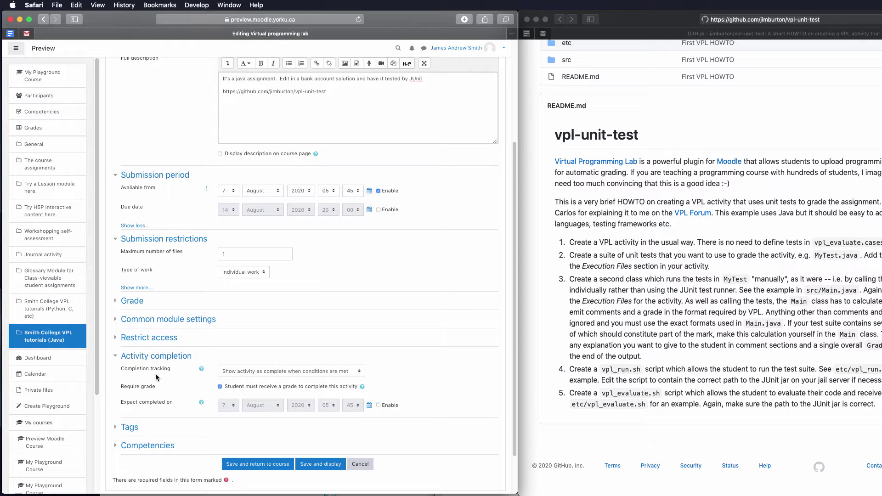
- Set the maximum grade to 10, then save and display the lab
click(139, 303)
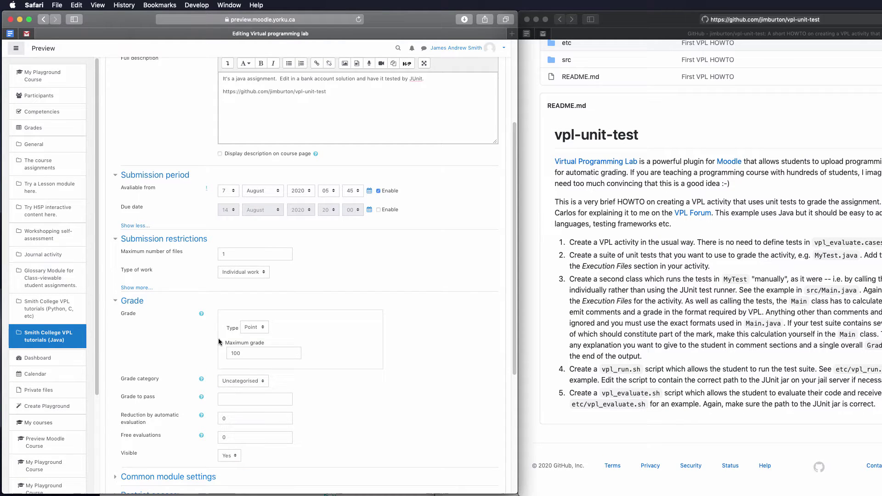
double_click(243, 350)
text(10)
click(328, 415)
scroll(236, 451, down, 5)
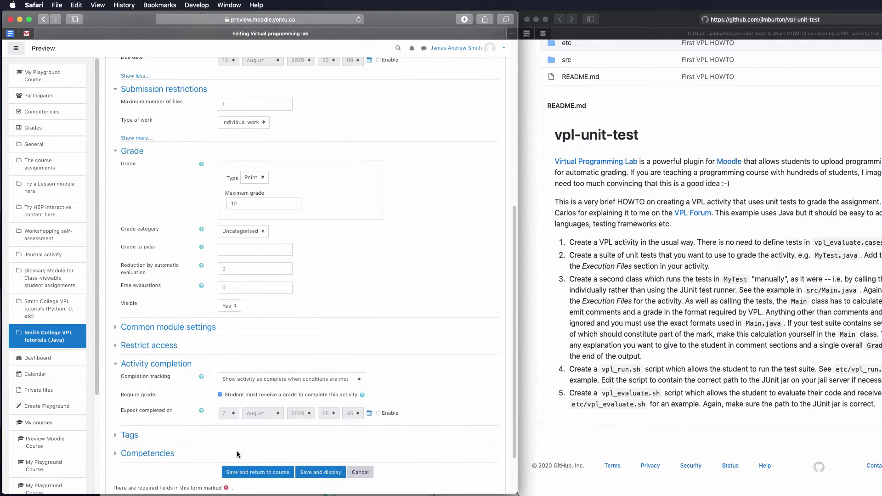
click(338, 423)
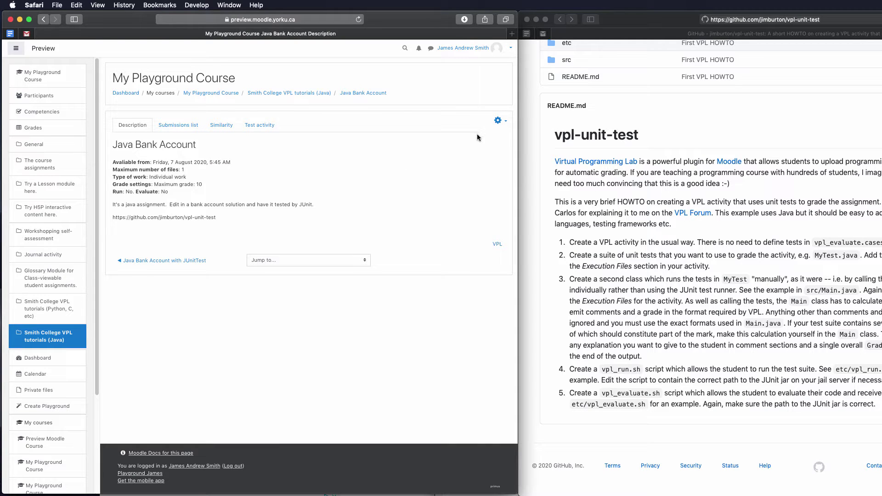
- Open the lab's Execution files editor from the actions menu
click(499, 124)
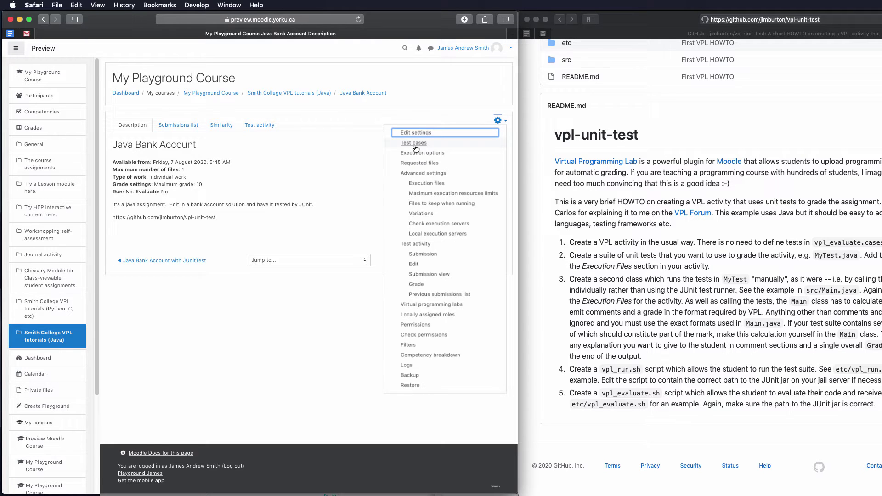
click(425, 184)
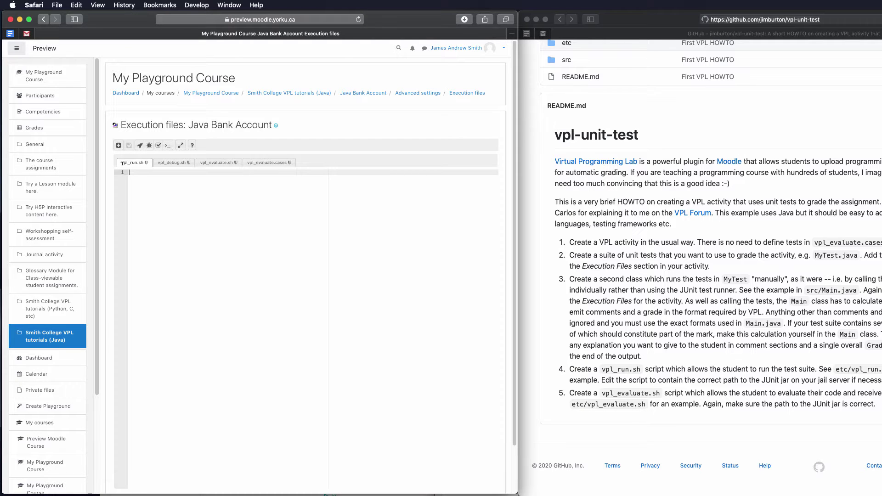
- Open vpl_run.sh in the editor and the etc/vpl_run.sh script on GitHub
click(211, 163)
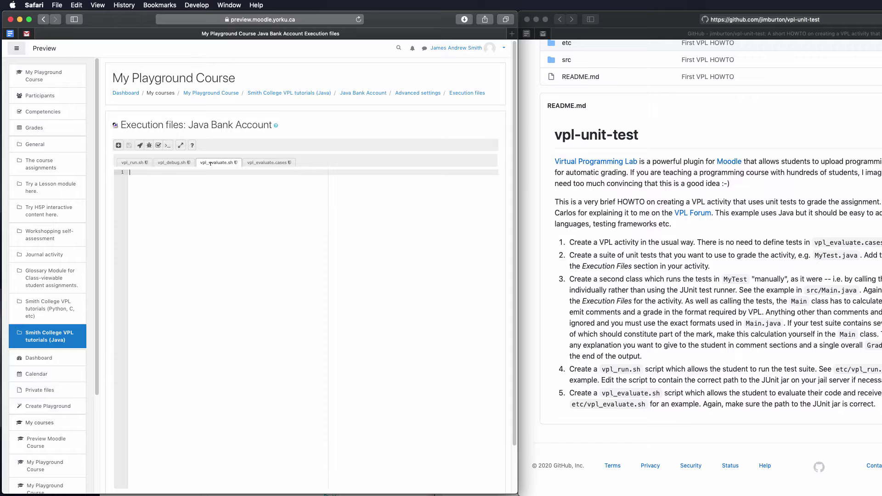
click(127, 165)
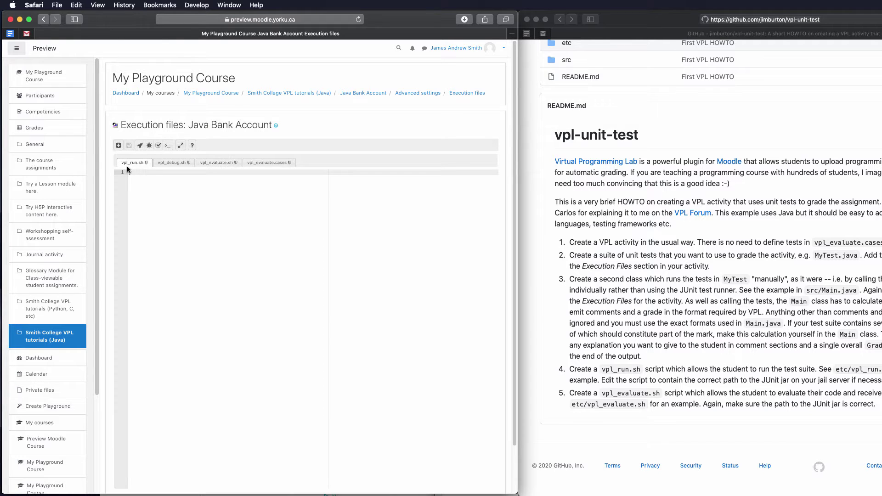
click(212, 163)
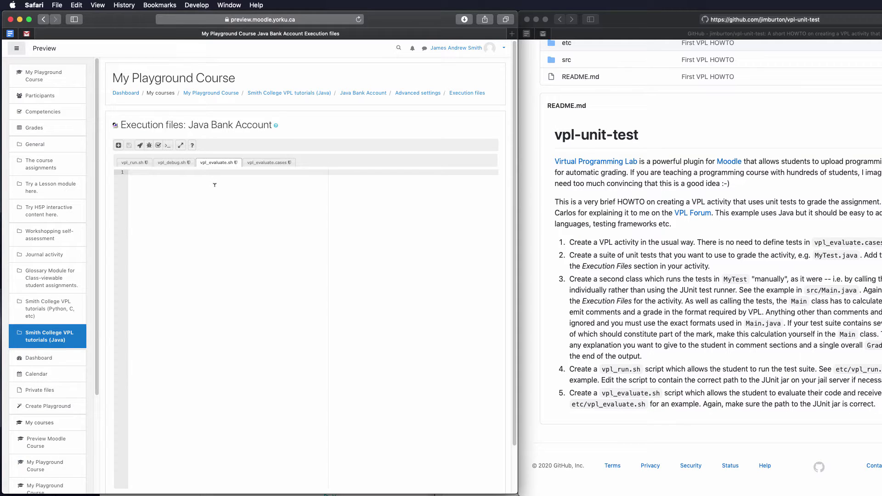
click(139, 165)
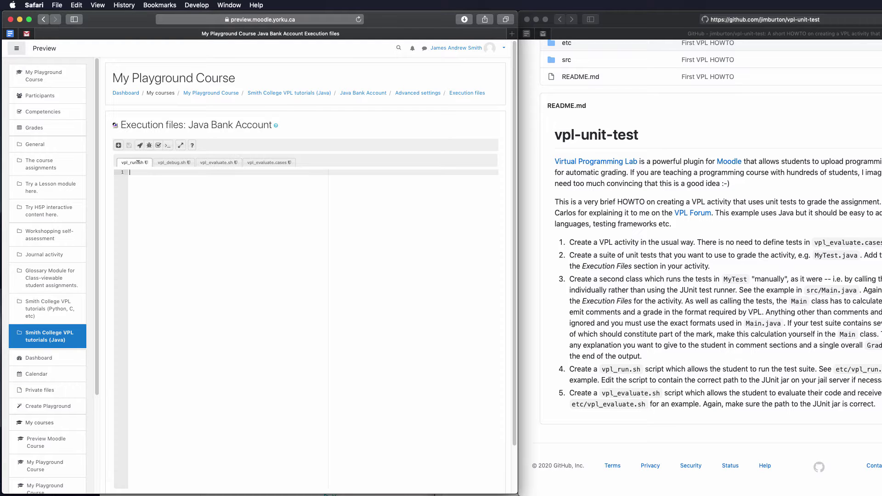
click(834, 255)
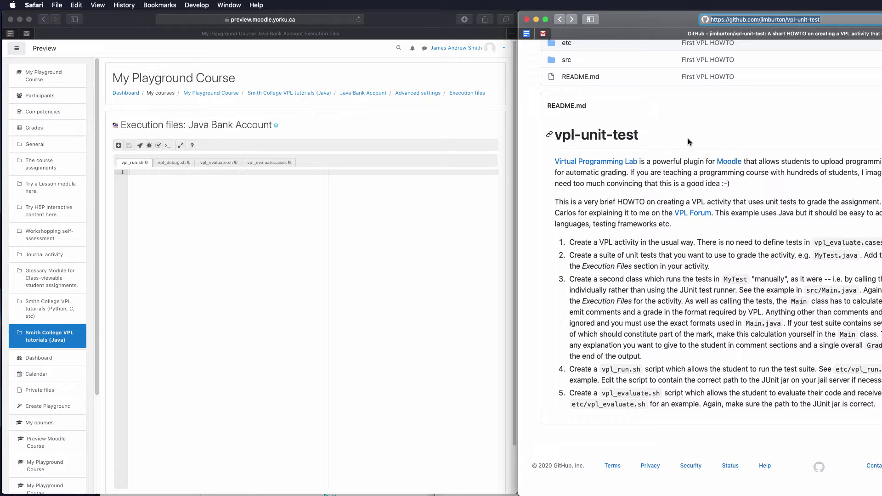
scroll(620, 140, up, 3)
click(568, 121)
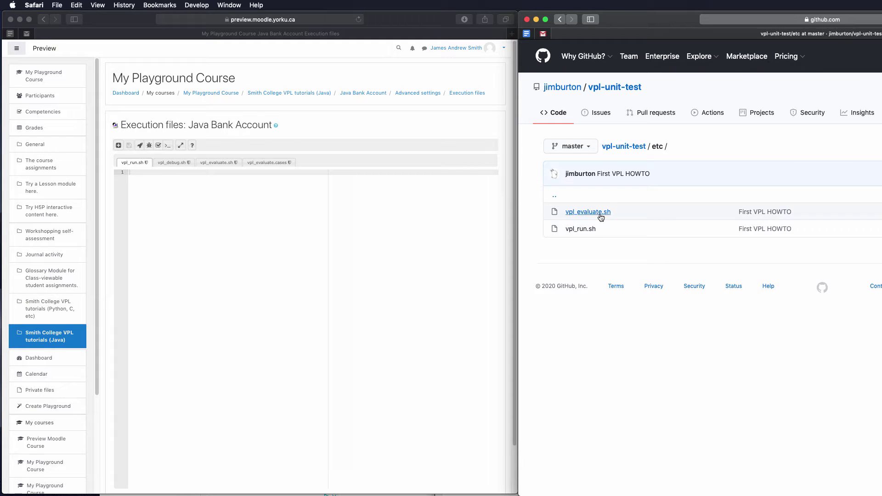
click(581, 229)
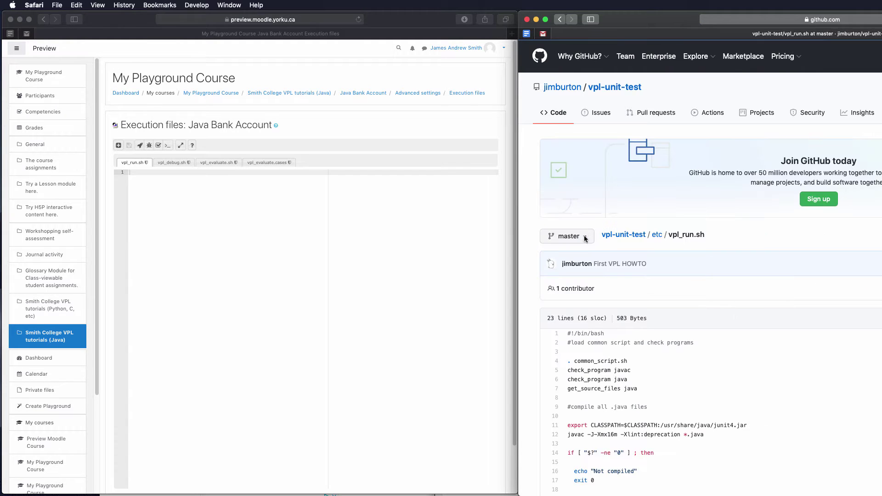
- Copy the 23-line GitHub run script into vpl_run.sh
scroll(588, 394, down, 3)
drag(644, 419, 564, 215)
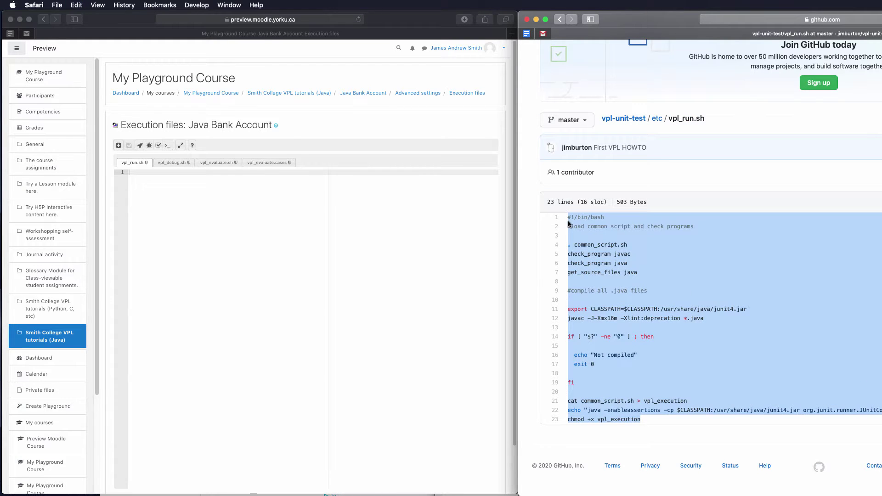
click(170, 248)
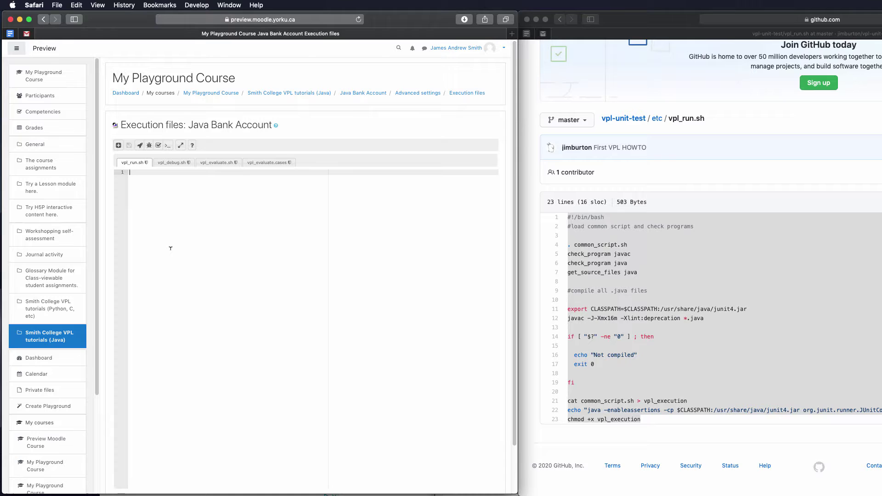
text(#!/bin/bash #load common script and check programs  . common_script.sh check_program javac check_program java get_source_files java  #compile all .java files  export CLASSPATH=$CLASSPATH:/usr/share/java/junit4.jar javac -J-Xmx16m -Xlint:deprecation *.java  if [ "$?" -ne "0" ] ; then    echo "Not compiled"   exit 0  fi  cat common_script.sh > vpl_execution echo "java -enableassertions -cp $CLASSPATH:/usr/share/java/junit4.jar org.junit.runner.JUnitCore MyTest" >> vpl_execution chmod +x vpl_execution)
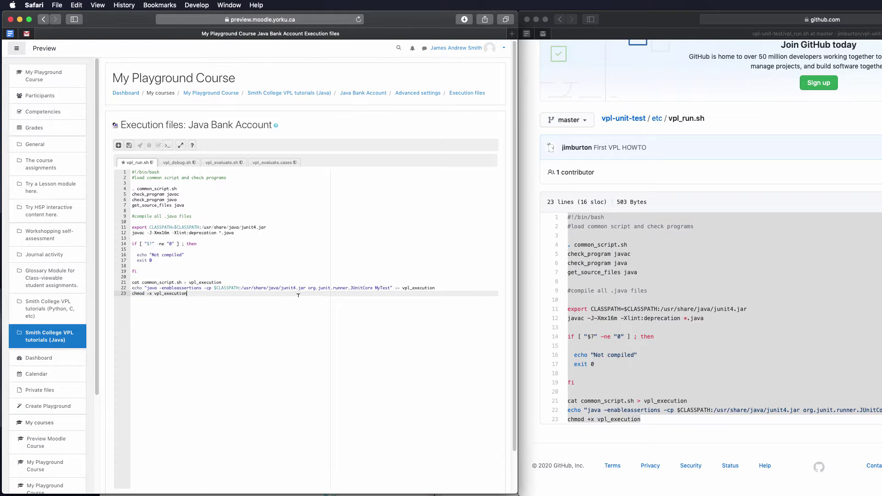
double_click(385, 288)
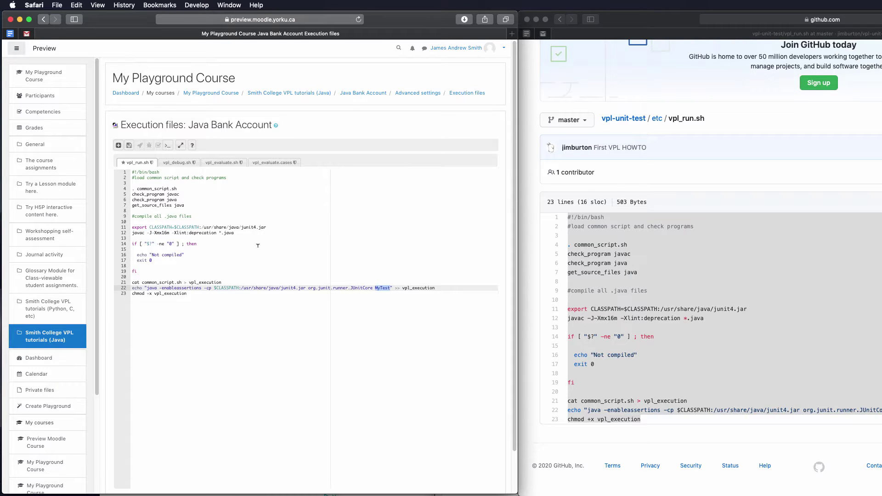
- Copy the 23-line etc/vpl_evaluate.sh script from GitHub into vpl_evaluate.sh
click(224, 162)
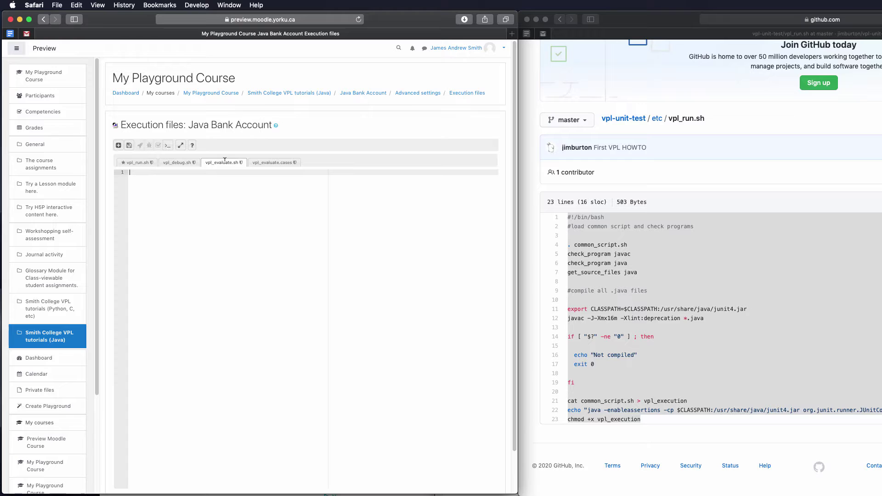
click(561, 128)
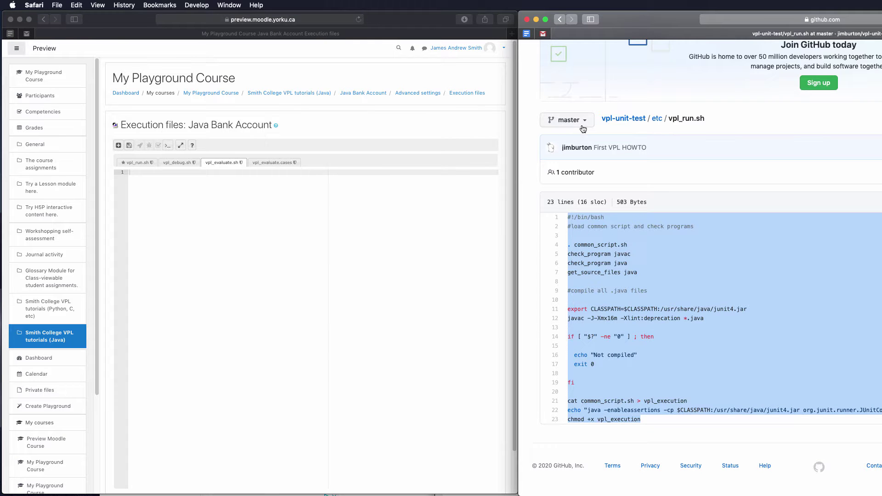
click(560, 19)
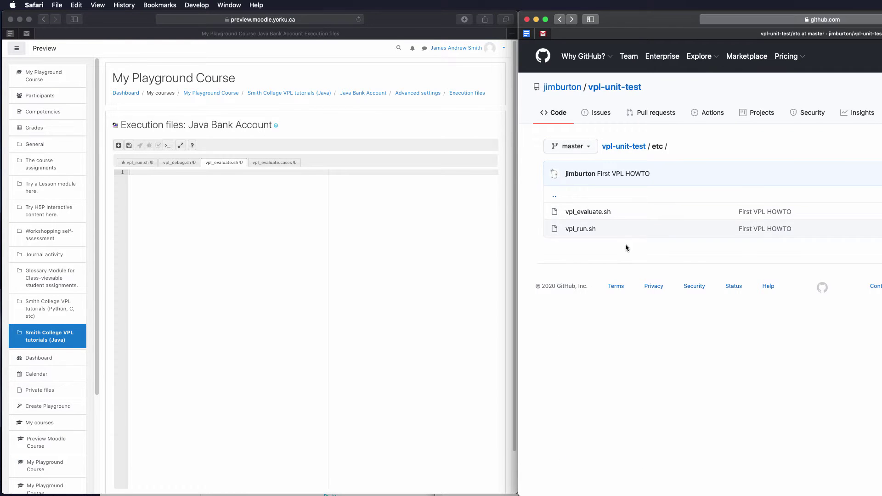
click(586, 212)
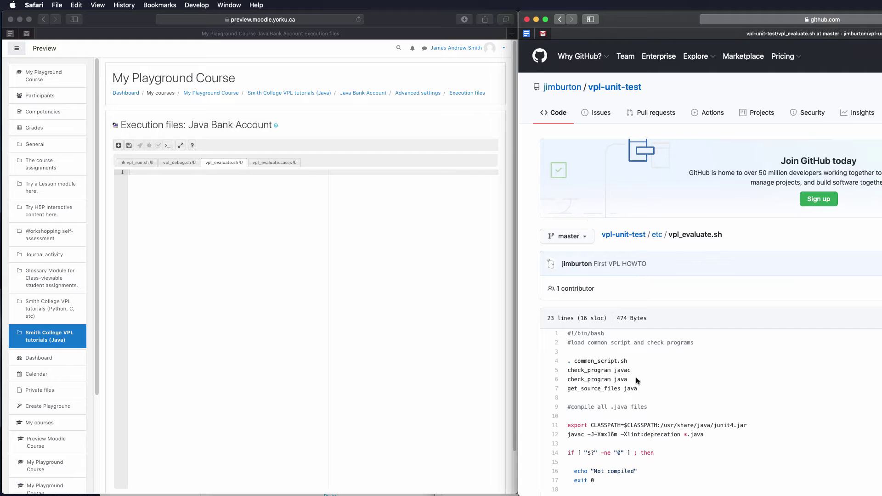
drag(568, 333, 673, 461)
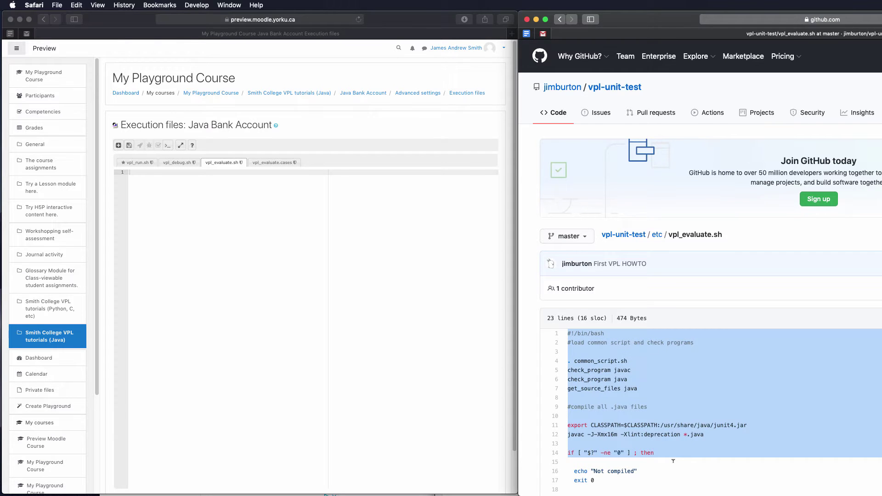
scroll(673, 461, down, 3)
scroll(671, 445, down, 1)
drag(658, 414, 660, 416)
key(super+c)
click(182, 298)
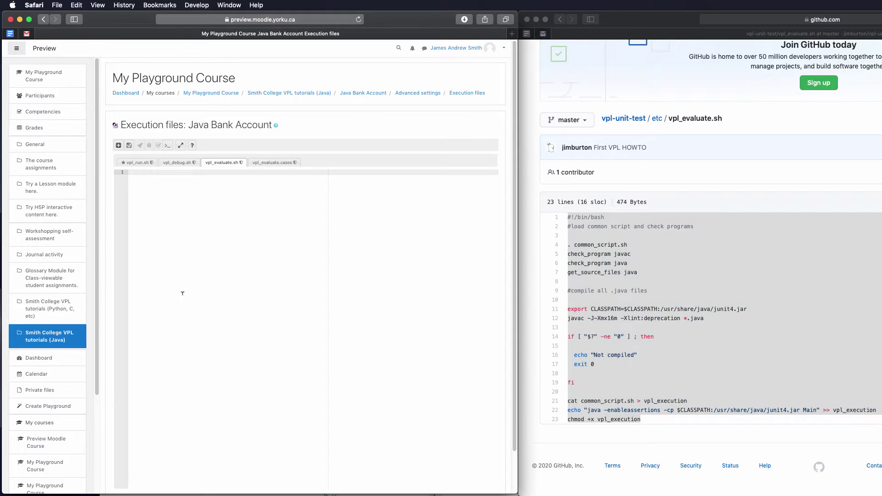
key(super+v)
double_click(313, 287)
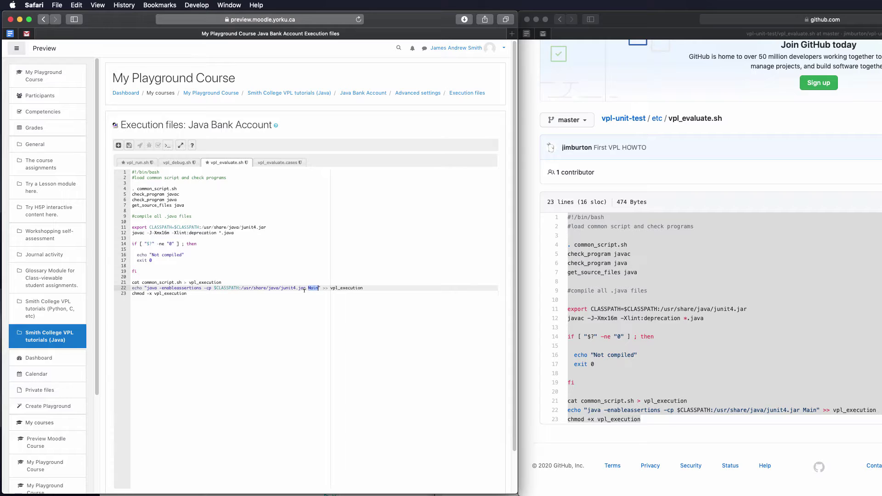
key(Down)
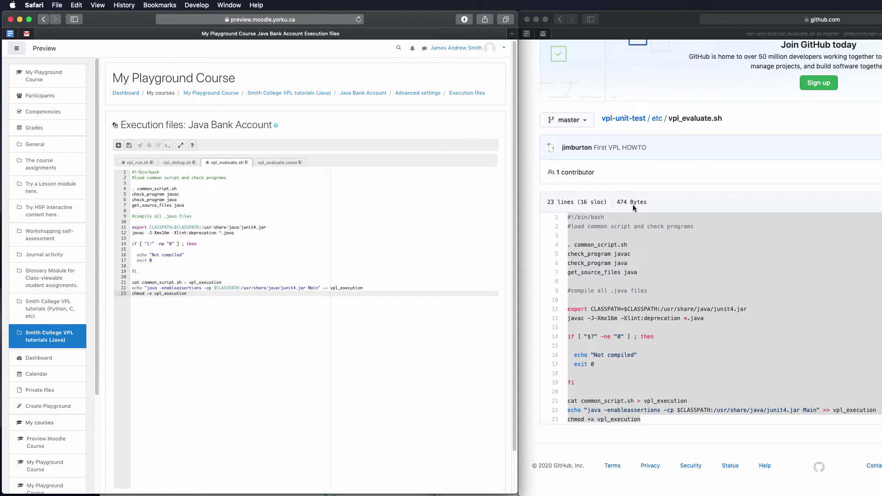
- Browse the GitHub repository back to its src folder listing
click(680, 179)
scroll(679, 179, up, 3)
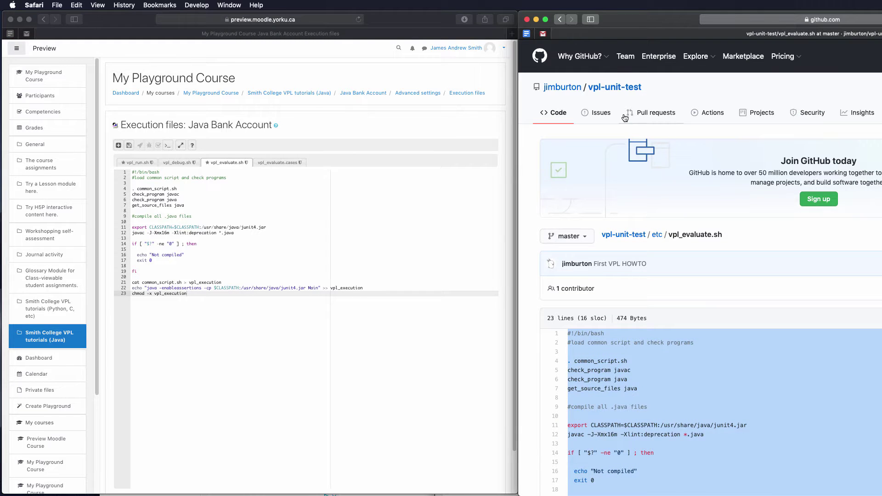
click(564, 22)
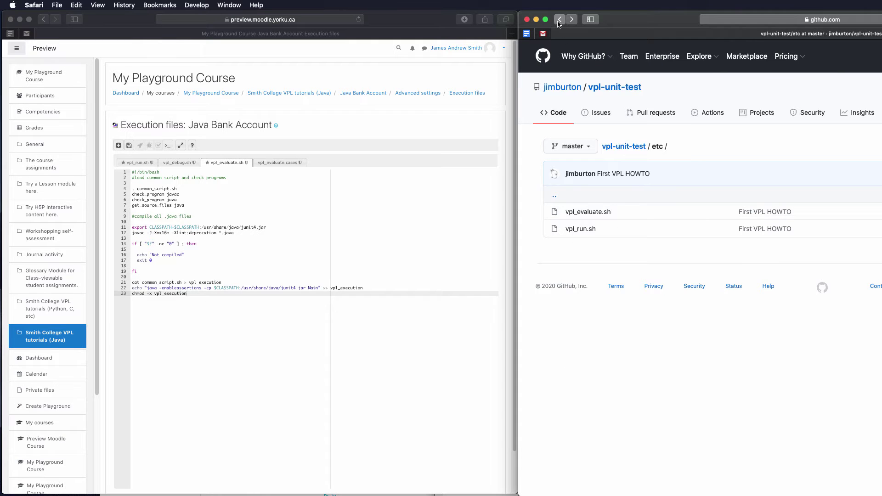
click(560, 20)
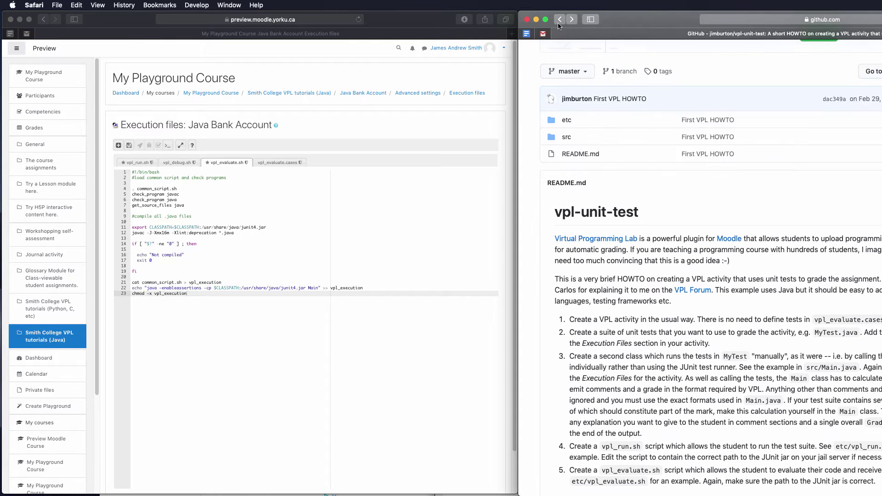
click(567, 138)
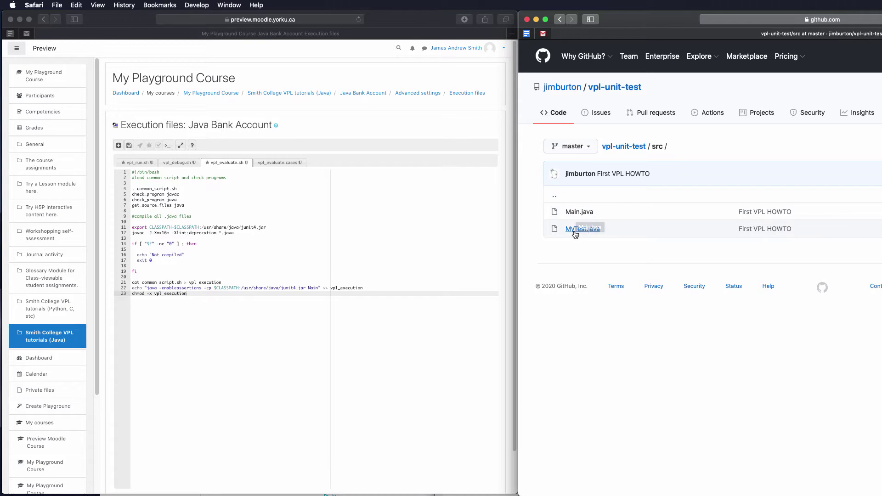
click(448, 247)
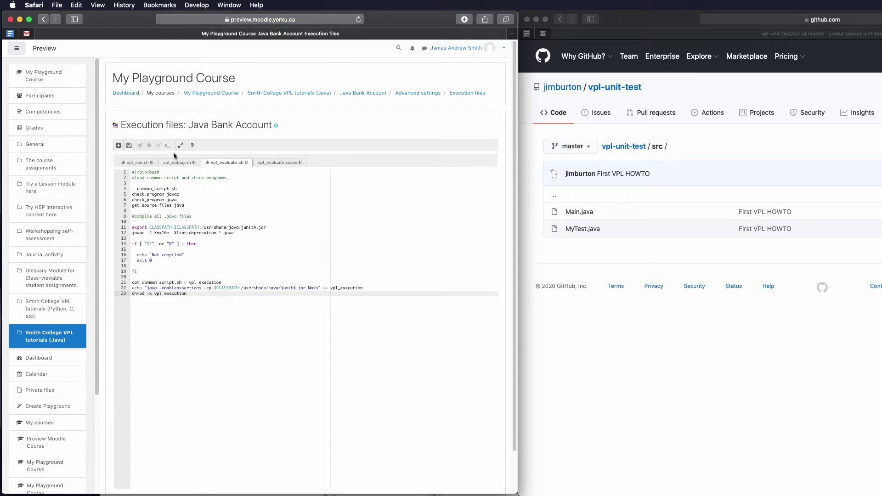
- Create a new execution file named Main.java
click(118, 145)
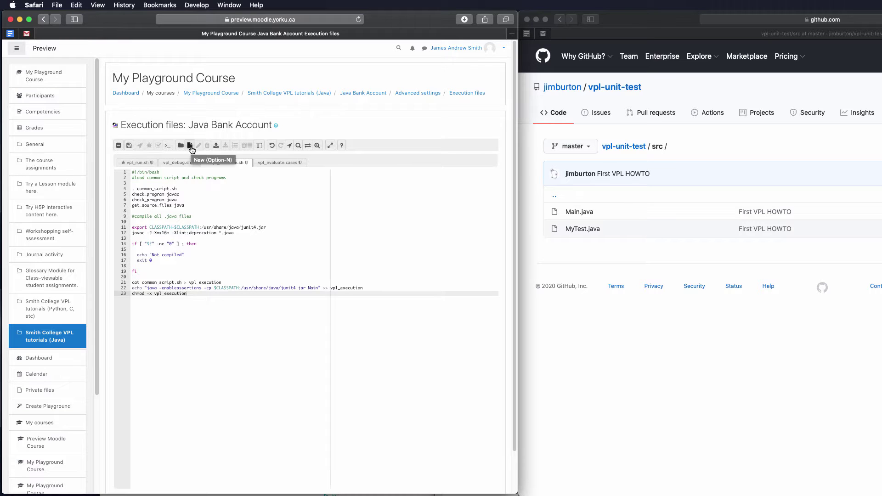
click(190, 146)
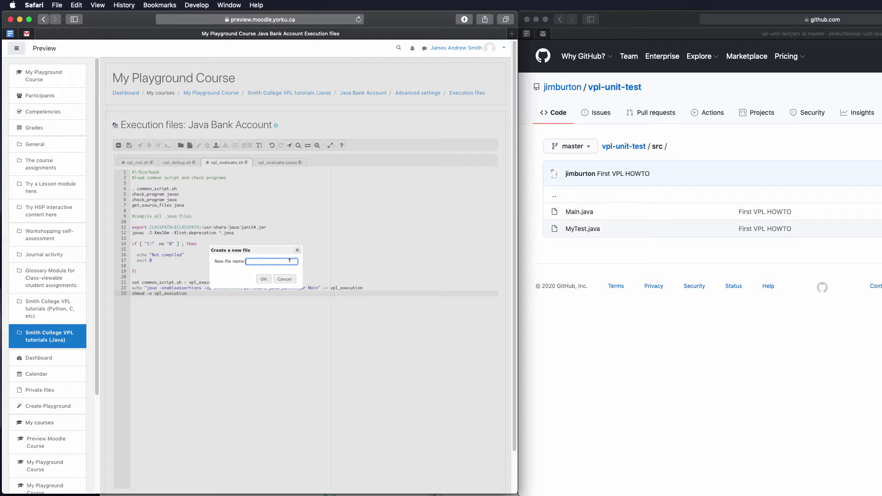
text(Main.java)
click(264, 279)
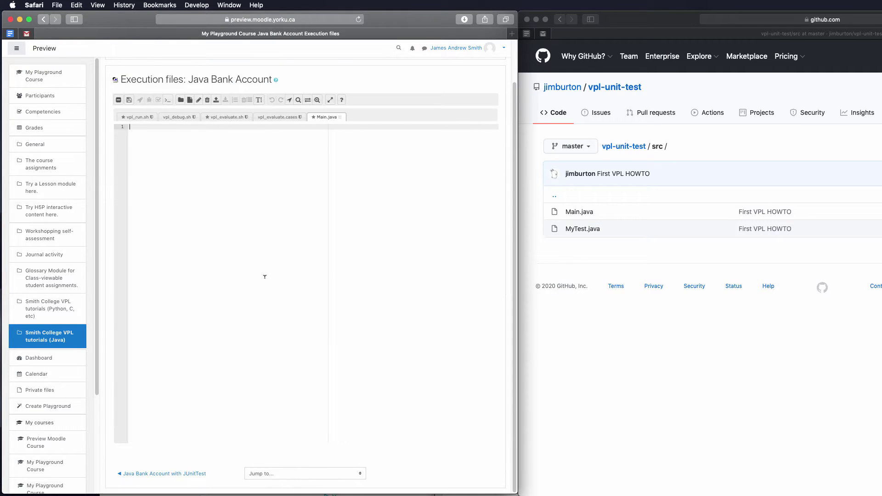
- Copy the 52-line src/Main.java code from GitHub into Main.java
click(574, 211)
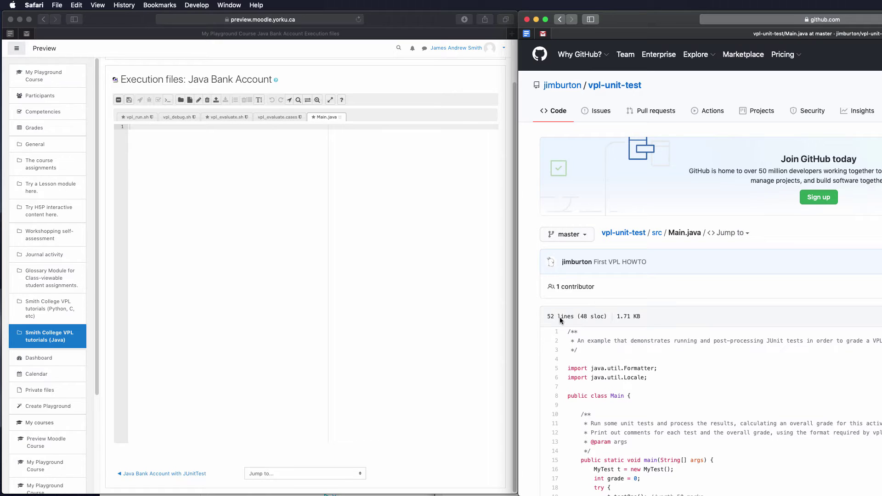
drag(567, 332, 668, 398)
scroll(669, 398, down, 10)
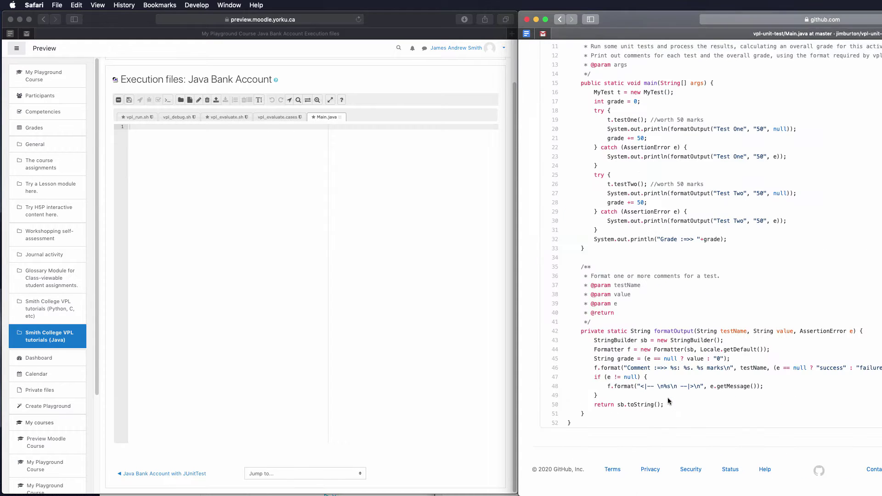
shift+click(574, 423)
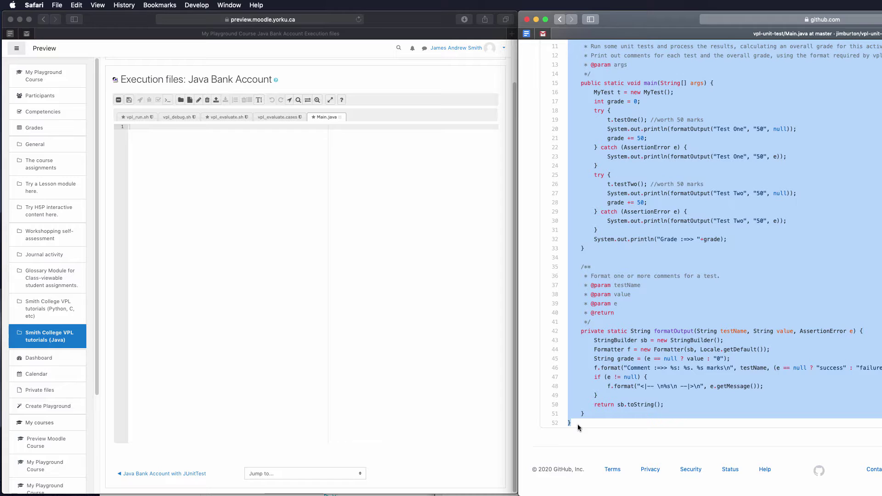
click(233, 258)
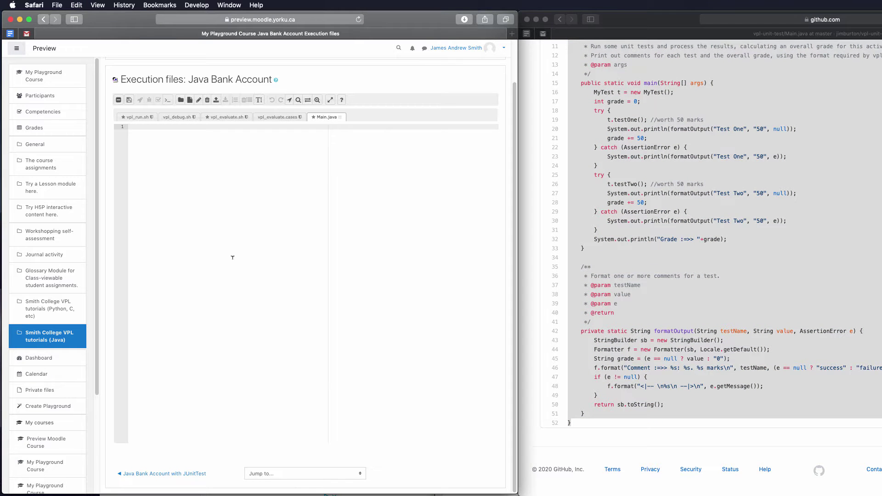
text(/**  * An example that demonstrates running and post-processing JUnit tests in order to grade a VPL activity.  */  import java.util.Formatter; import java.util.Locale;  public class Main {      /**      * Run some unit tests and process the results, calculating an overall grade for this activity.      * Print out comments for each test and the overall grade, using the format required by vpl_execution.      * @param args      */     public static void main(String[] args) {         MyTest t = new MyTest();         int grade = 0;         try {             t.testOne(); //worth 50 marks             System.out.println(formatOutput("Test One", "50", null));             grade += 50;         } catch (AssertionError e) {             System.out.println(formatOutput("Test One", "50", e));         }         try {             t.testTwo(); //worth 50 marks             System.out.println(formatOutput("Test Two", "50", null));             grade += 50;         } catch (AssertionError e) {             System.out.println(formatOutput("Test Two", "50", e));         }         System.out.println("Grade :=>> "+grade);     }      /**      * Format one or more comments for a test.      * @param testName      * @param value      * @param e      * @return      */     private static String formatOutput(String testName, String value, AssertionError e) {         StringBuilder sb = new StringBuilder();         Formatter f = new Formatter(sb, Locale.getDefault());         String grade = (e == null ? value : "0");         f.format("Comment :=>> %s: %s. %s marks\n", testName, (e == null ? "success" : "failure"), grade);         if (e != null) {             f.format("<|-- \n%s\n --|>\n", e.getMessage());         }         return sb.toString();     } })
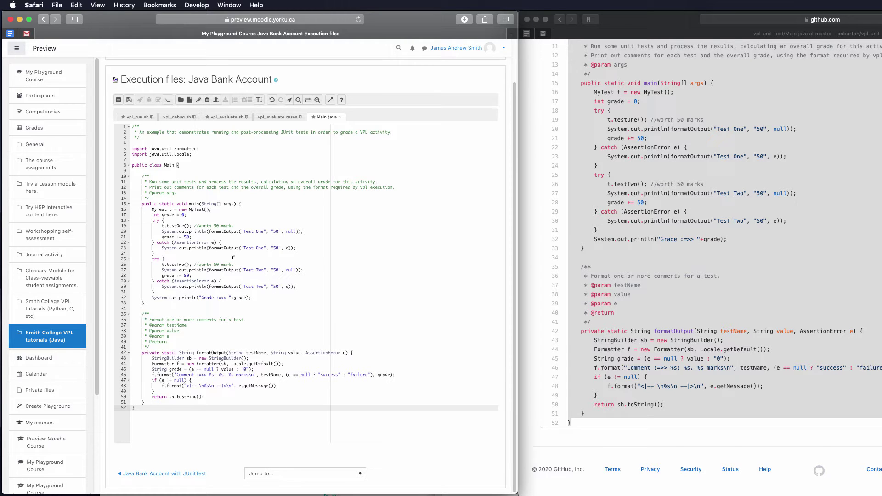
- Review the testOne and testTwo blocks and their 50 mark values in the GitHub Main.java
click(706, 231)
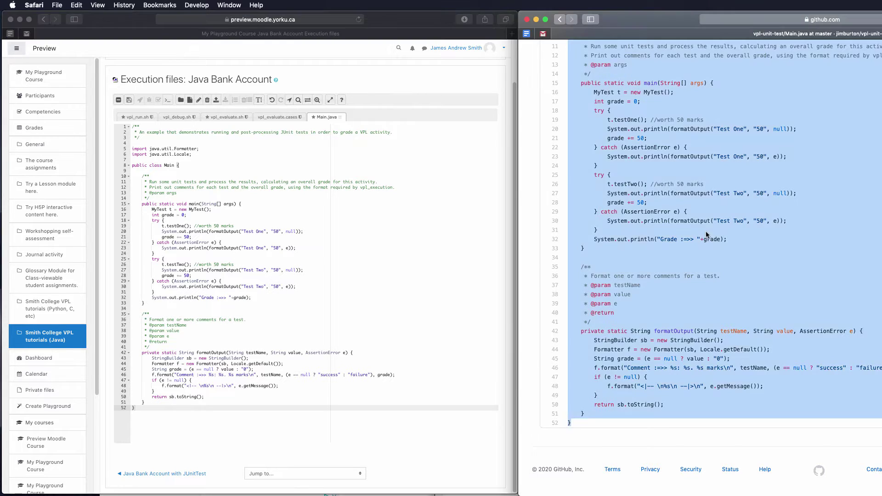
click(758, 236)
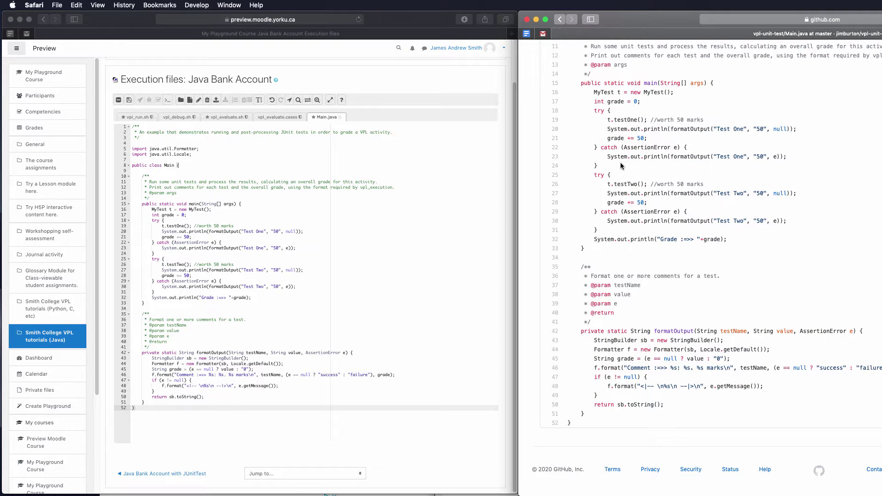
drag(595, 110, 611, 162)
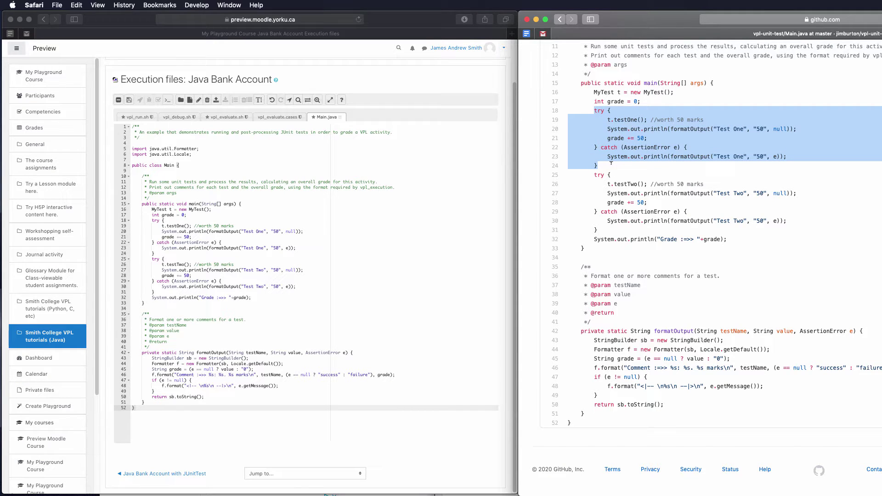
drag(592, 175, 735, 229)
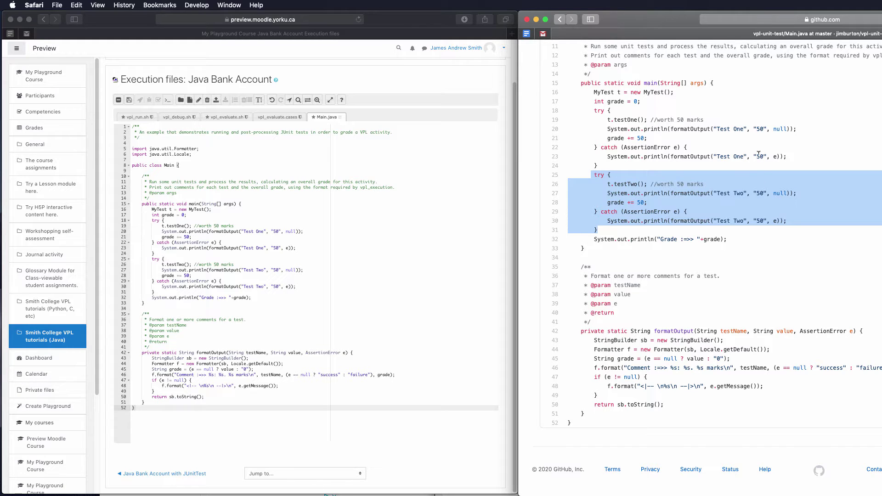
double_click(761, 129)
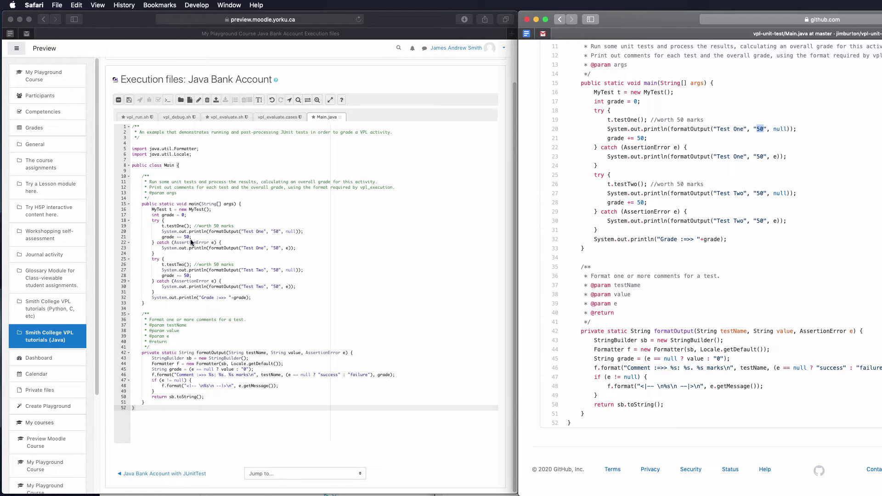
- Change each 50 to 5 on Main.java lines 20, 21, 23, 27, 28 and 30
click(292, 278)
click(278, 232)
key(BackSpace)
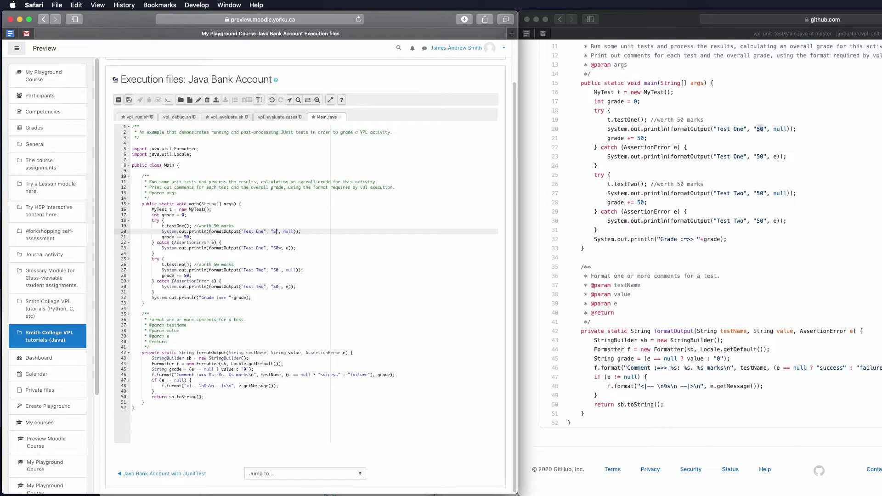
click(277, 247)
key(BackSpace)
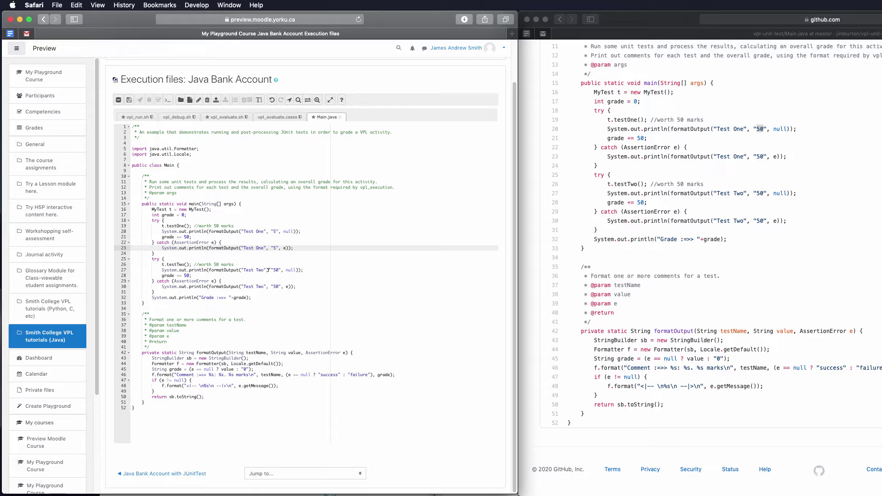
click(278, 270)
key(BackSpace)
click(278, 287)
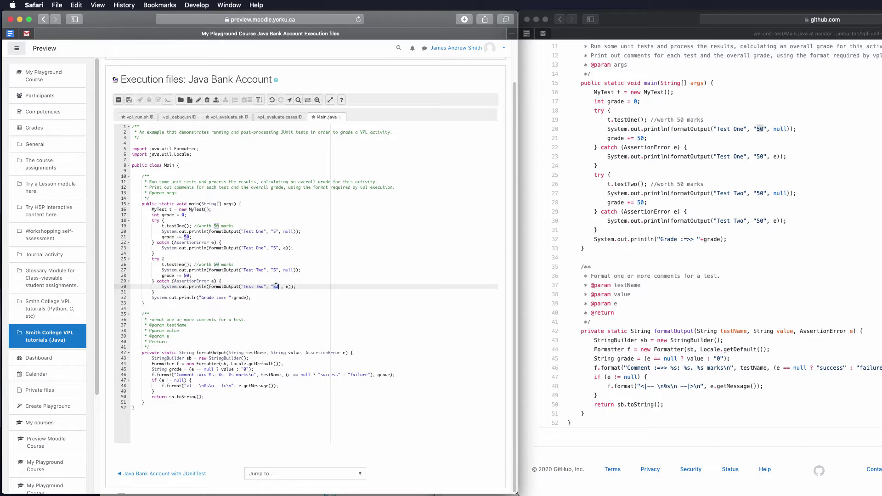
key(BackSpace)
click(188, 275)
key(BackSpace)
click(189, 237)
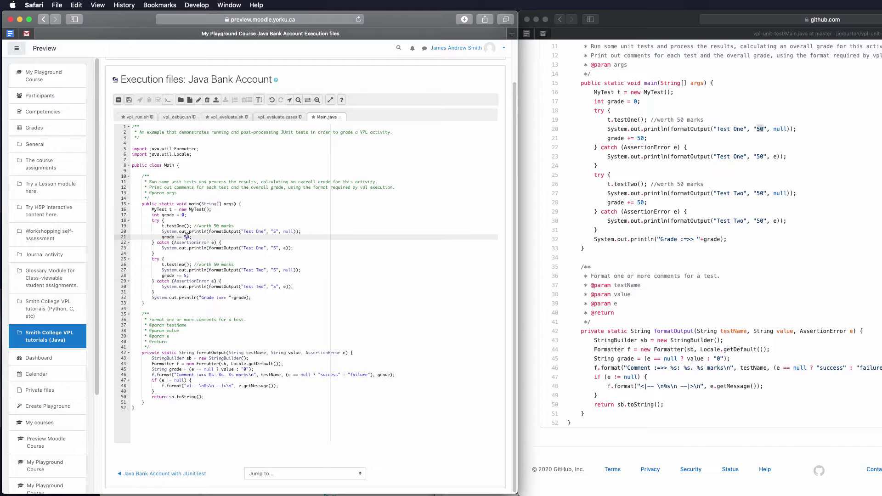
key(BackSpace)
double_click(169, 165)
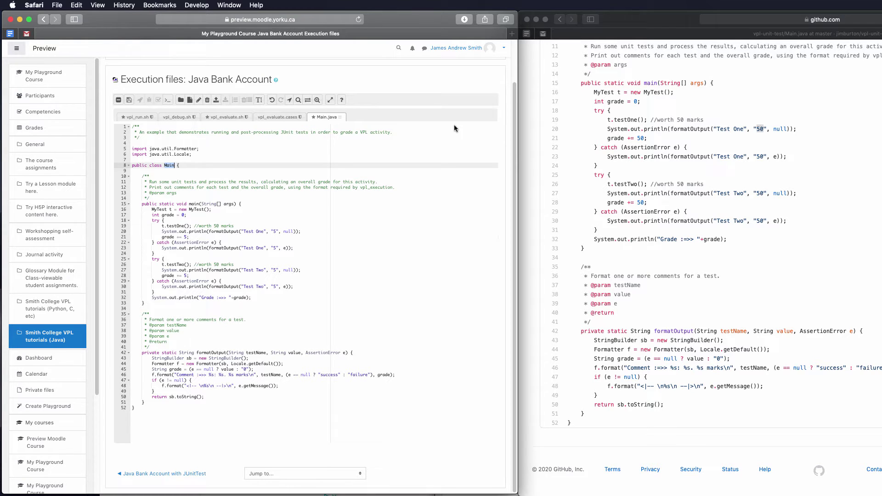
- Open MyTest.java on GitHub and save the edited Main.java
click(672, 128)
click(560, 20)
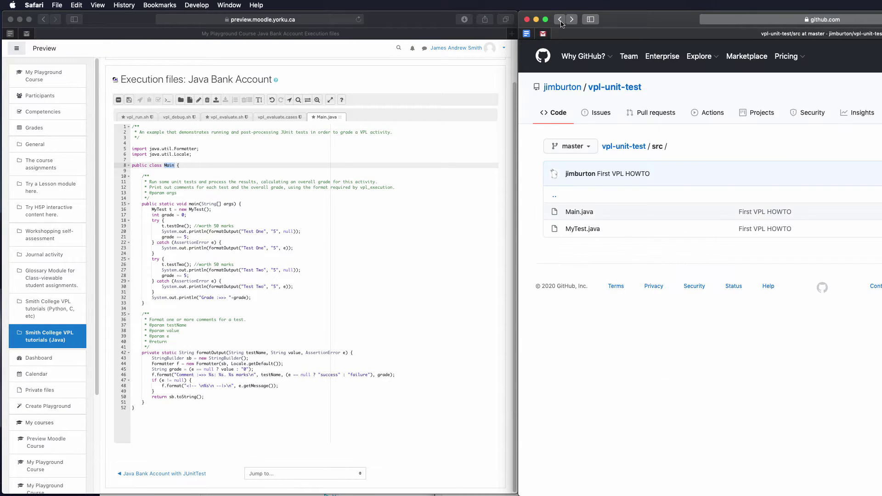
click(583, 229)
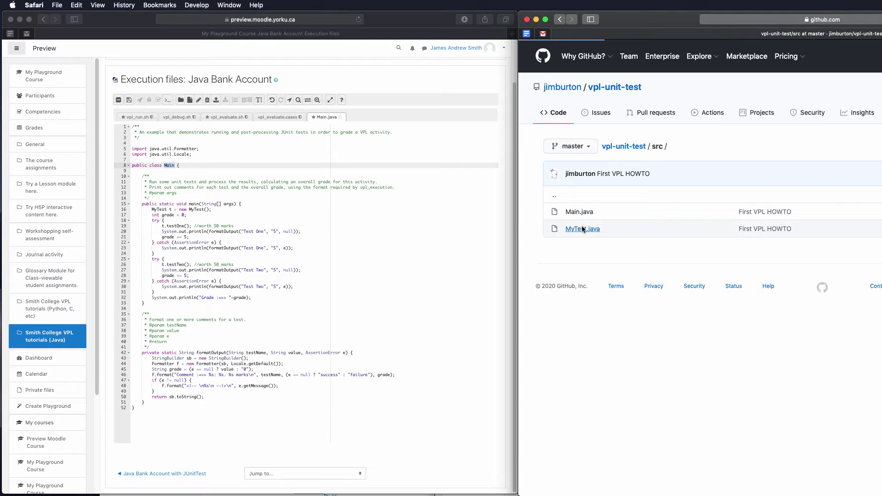
click(286, 274)
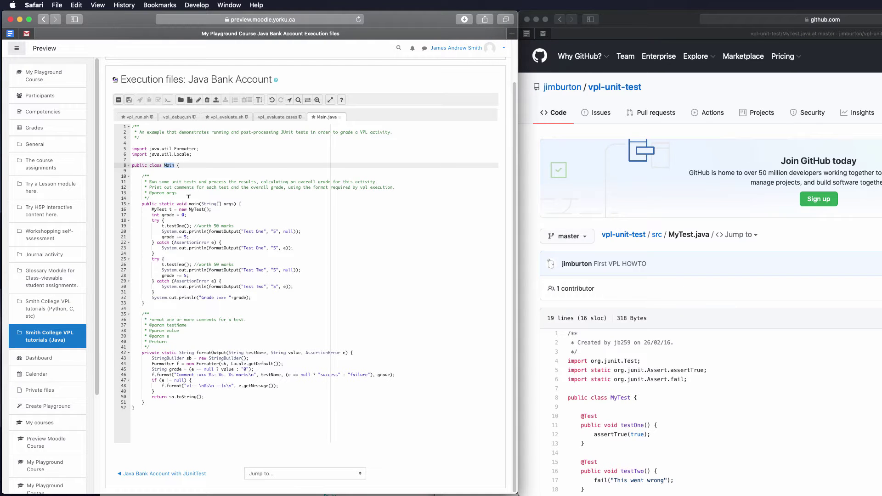
click(130, 100)
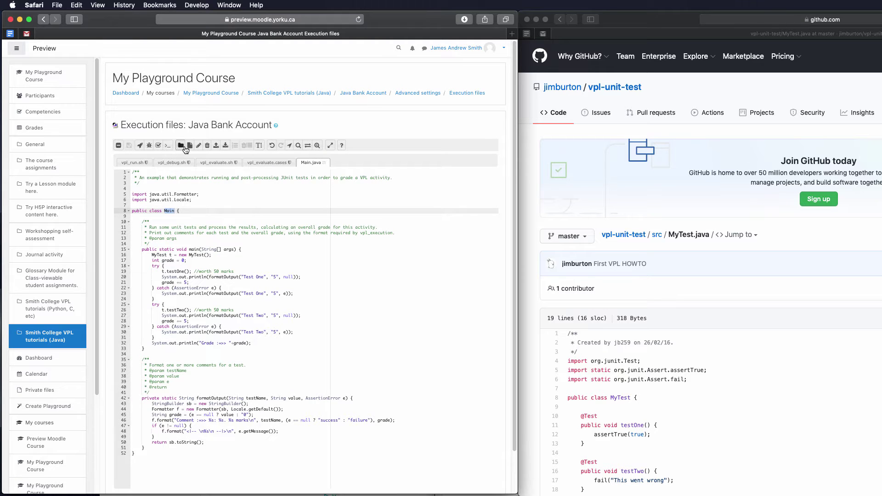
- Create a new execution file named MyTest.java
click(189, 145)
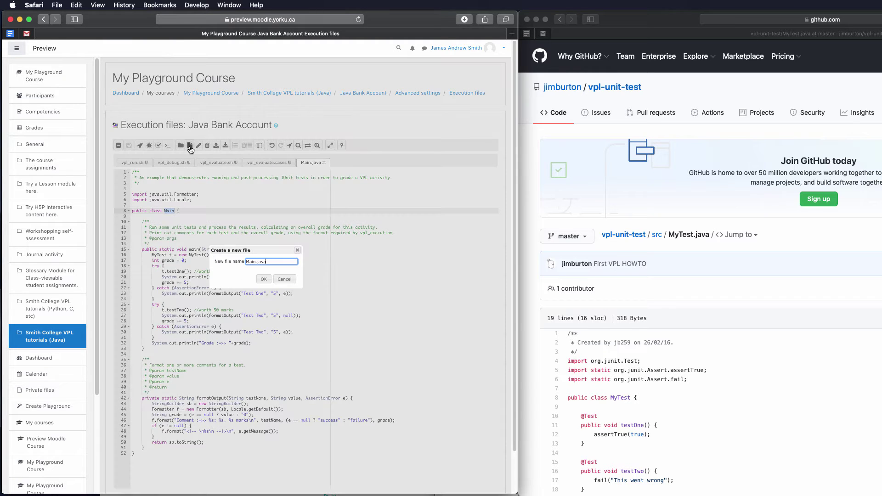
triple_click(271, 263)
text(MyTest.java)
click(264, 279)
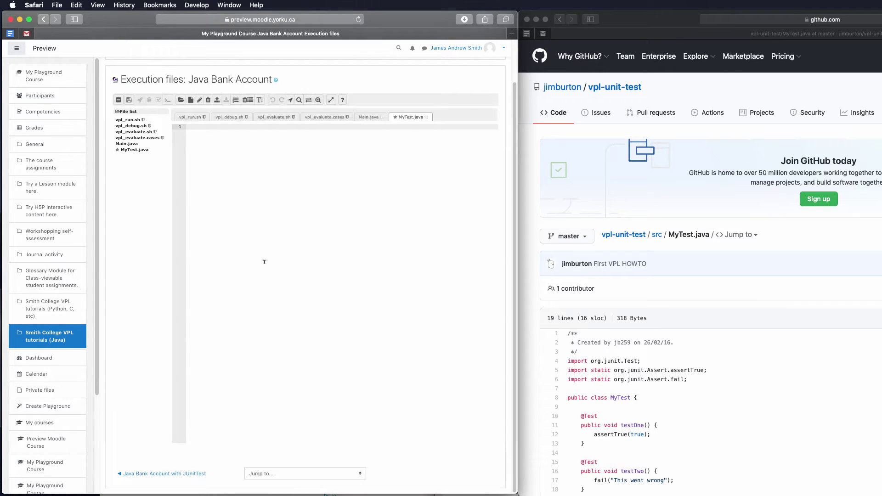
- Copy the MyTest.java JUnit code from GitHub into the new file and save it
scroll(809, 399, down, 3)
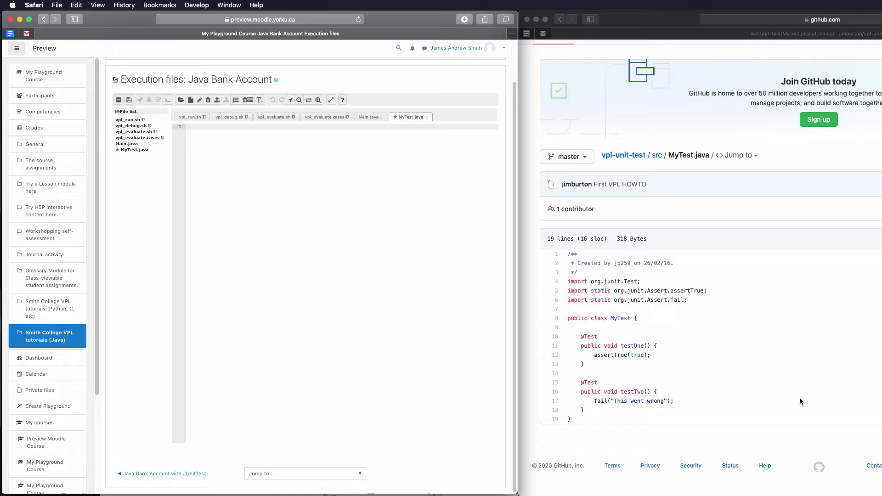
click(581, 419)
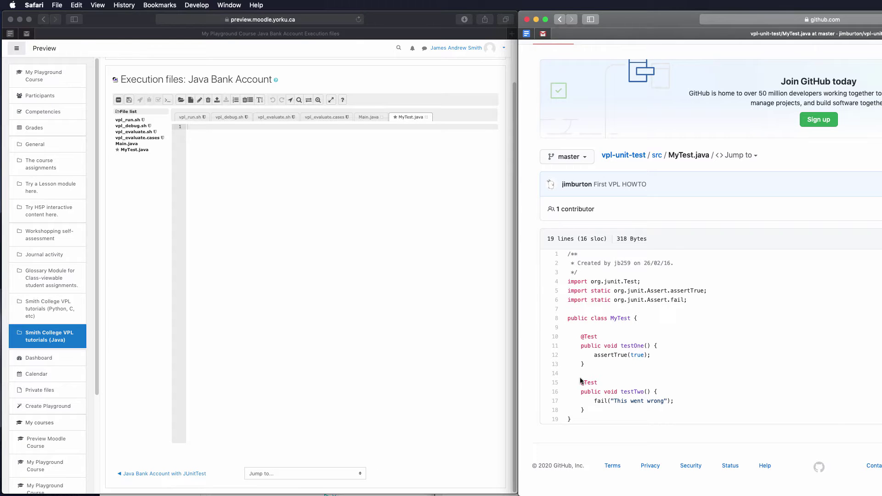
drag(578, 418, 567, 252)
key(super+c)
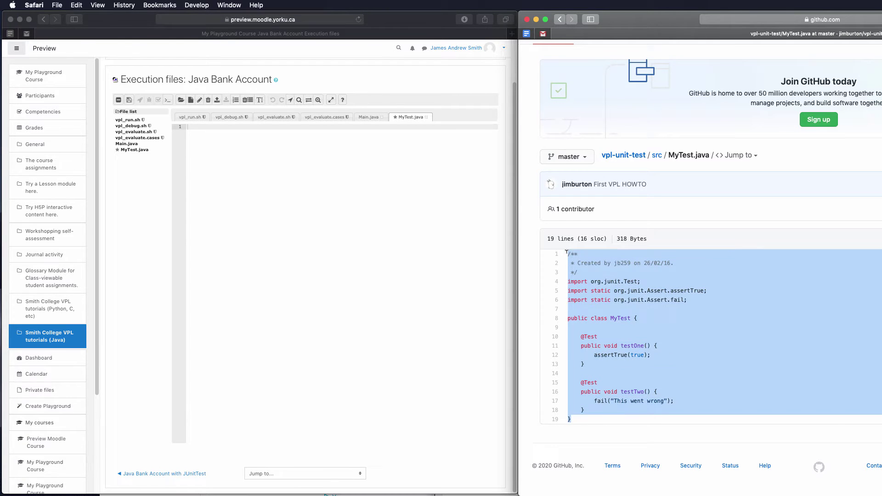
click(255, 181)
key(super+v)
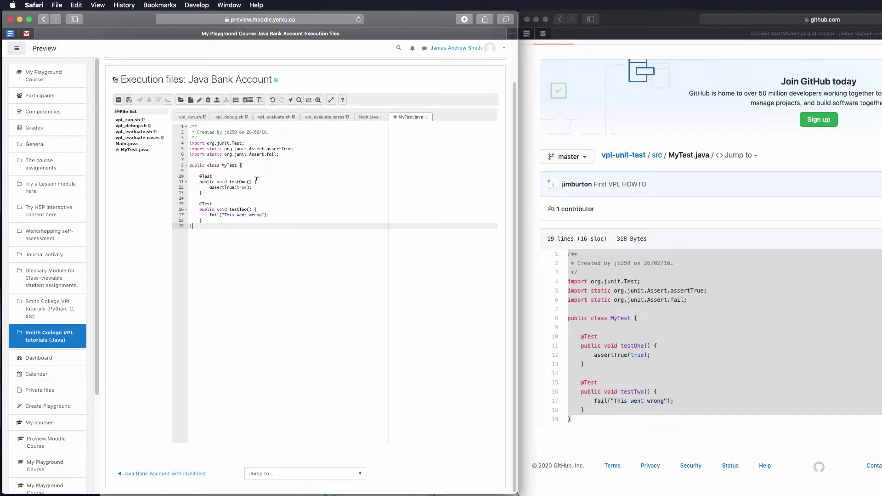
click(129, 100)
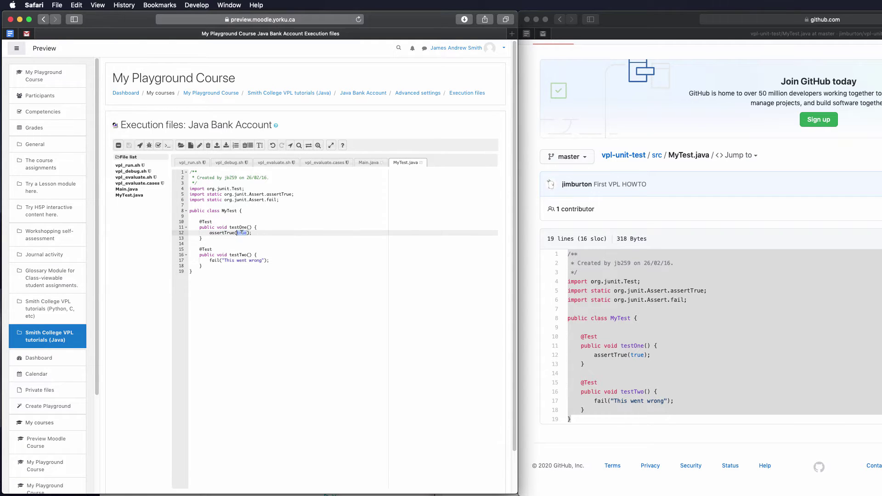
- Comment out assertTrue(true) on line 12 and fail(...) on line 17 of MyTest.java
triple_click(242, 233)
triple_click(244, 259)
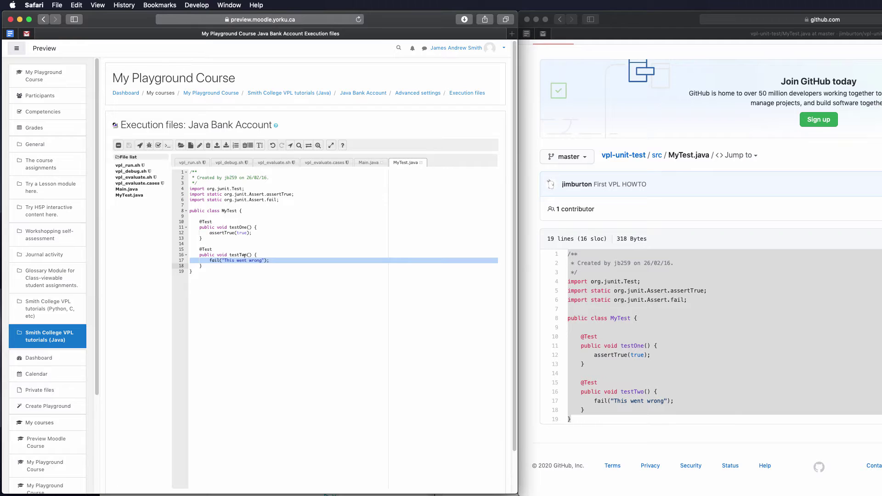
triple_click(228, 233)
drag(227, 253, 202, 268)
click(210, 233)
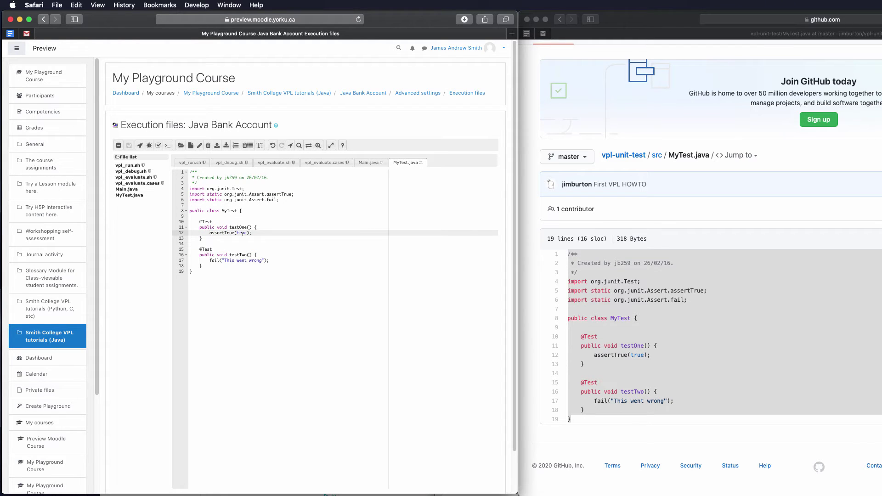
text(//)
click(210, 261)
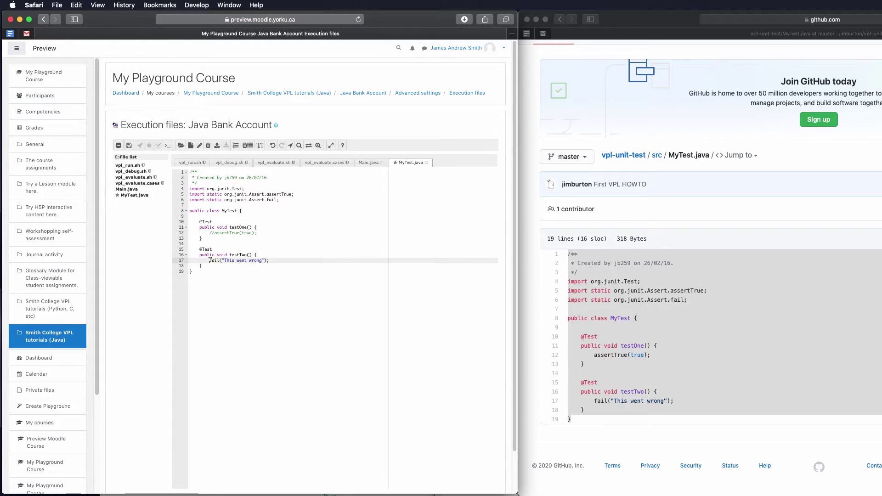
text(//)
key(super+Tab)
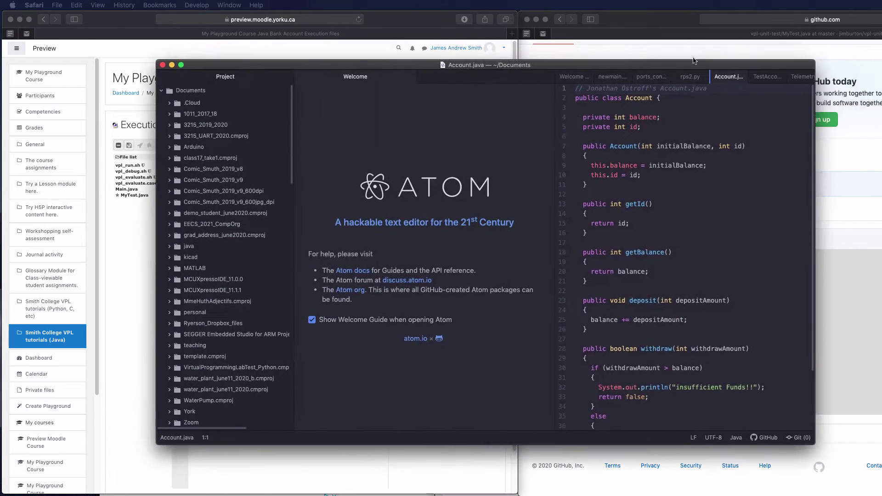
- Show TestAccount.java in Atom with its Account a1 line selected, then move the Atom window aside
drag(694, 61, 691, 61)
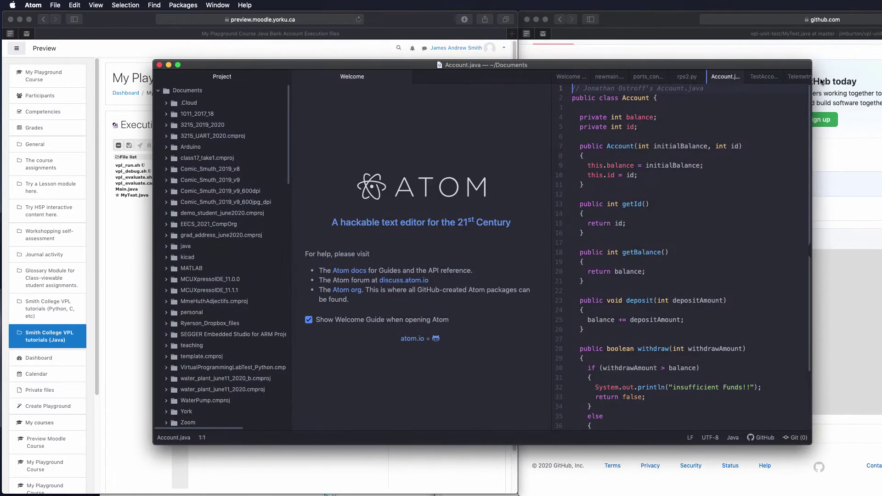
click(760, 79)
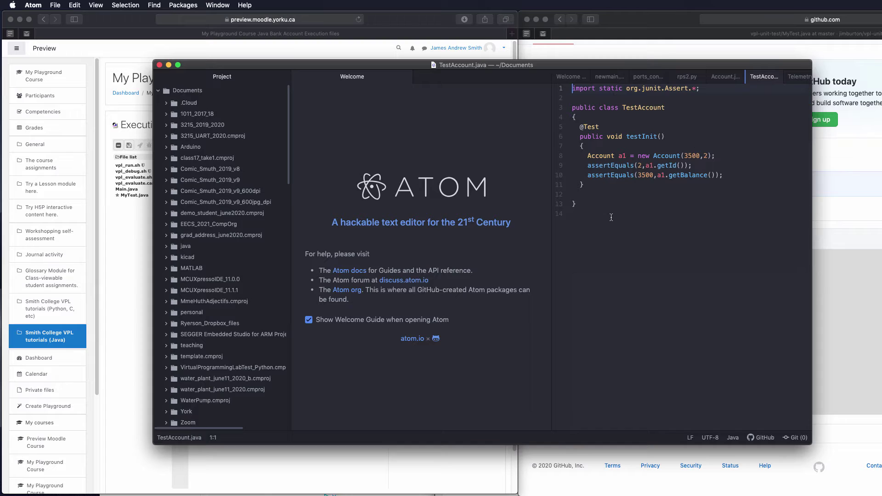
click(611, 202)
drag(725, 175, 595, 160)
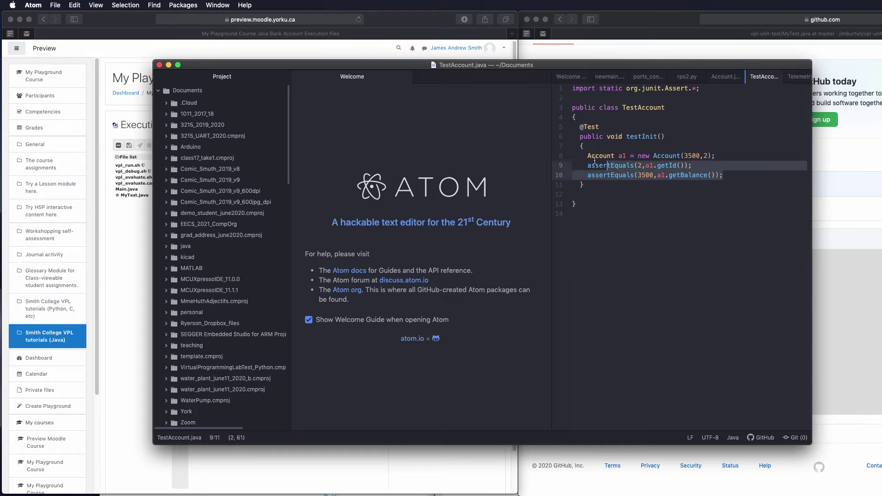
triple_click(619, 158)
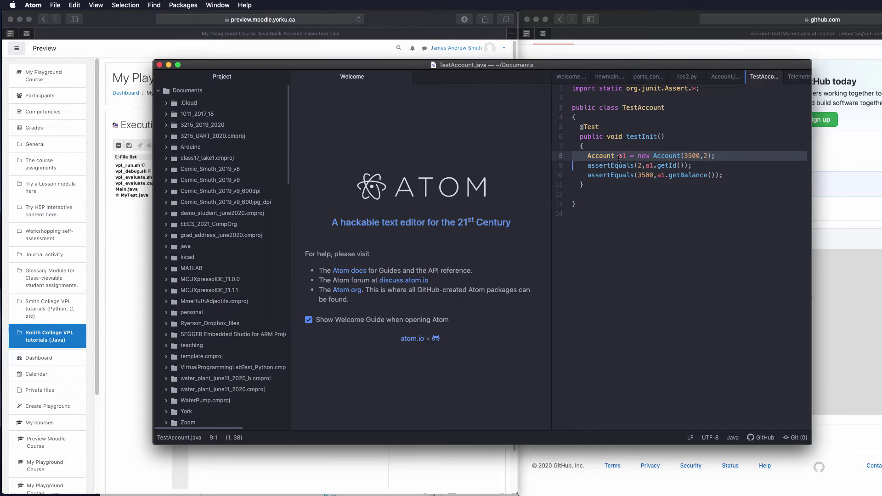
drag(270, 66, 512, 117)
- Paste the Account a1 = new Account(3500,2) line into testOne and fix its indentation
click(285, 226)
click(273, 227)
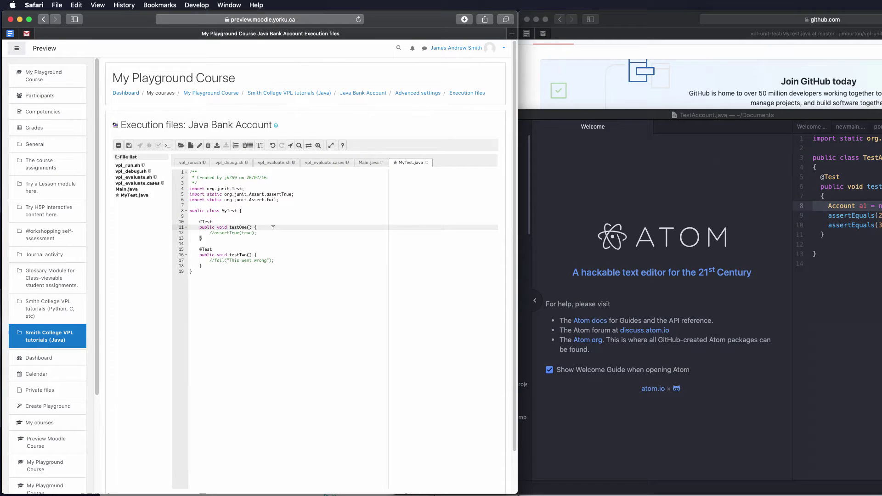
key(Return)
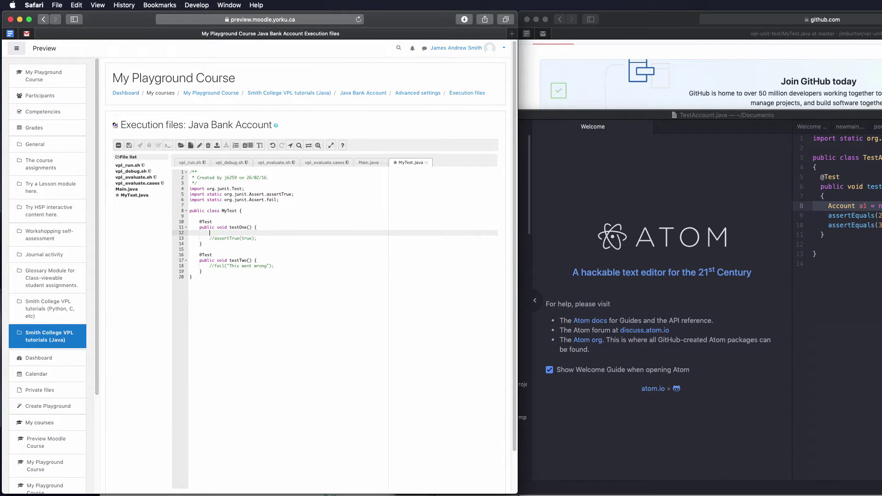
text(Account a1 = new Account(3500,2);)
click(199, 233)
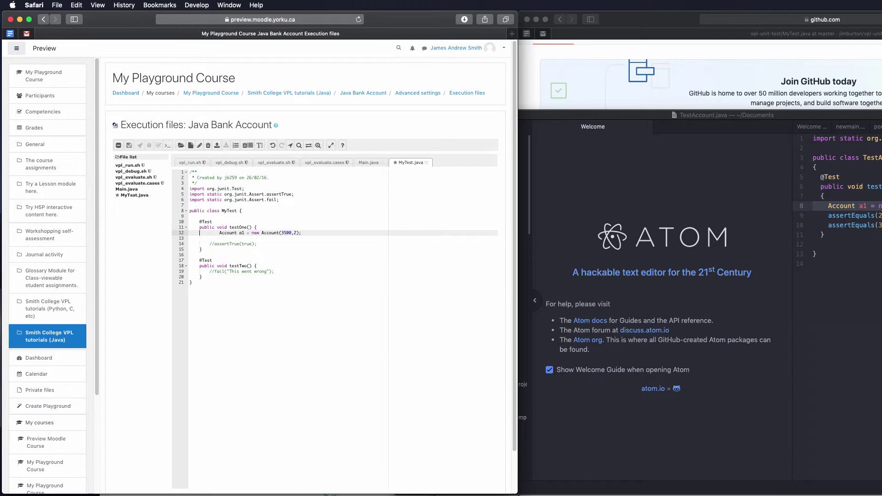
key(BackSpace)
key(Down)
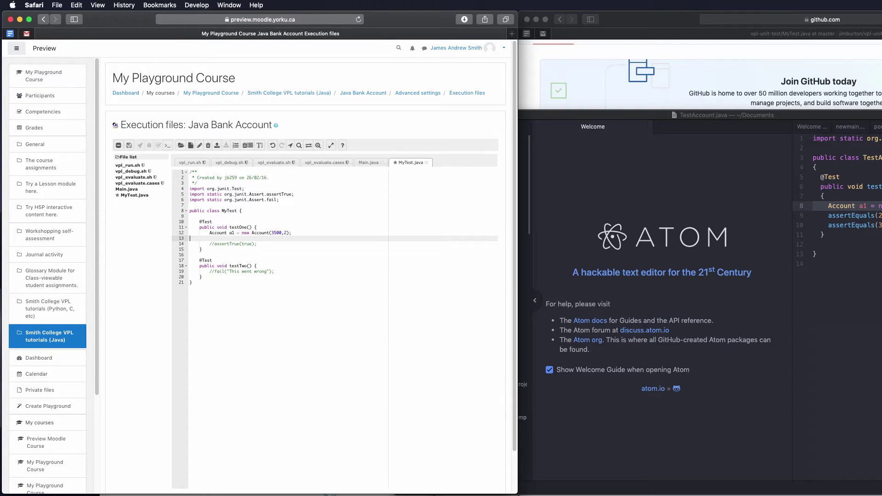
key(BackSpace)
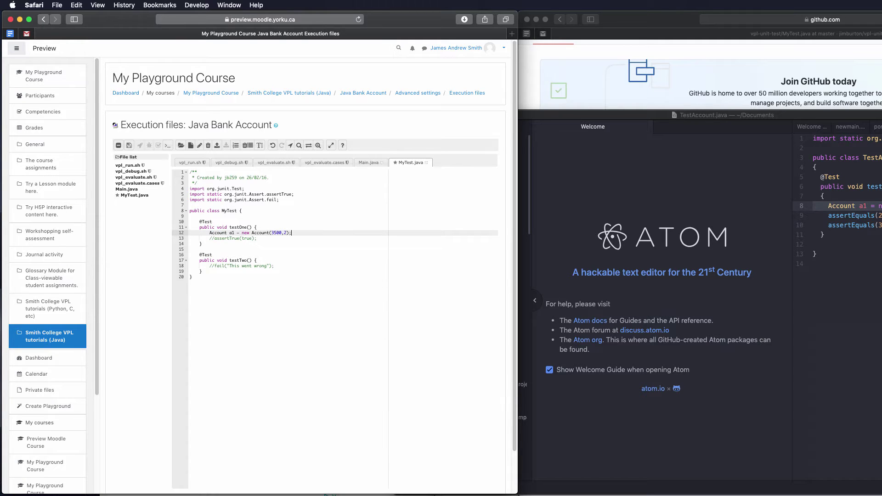
double_click(255, 233)
double_click(232, 233)
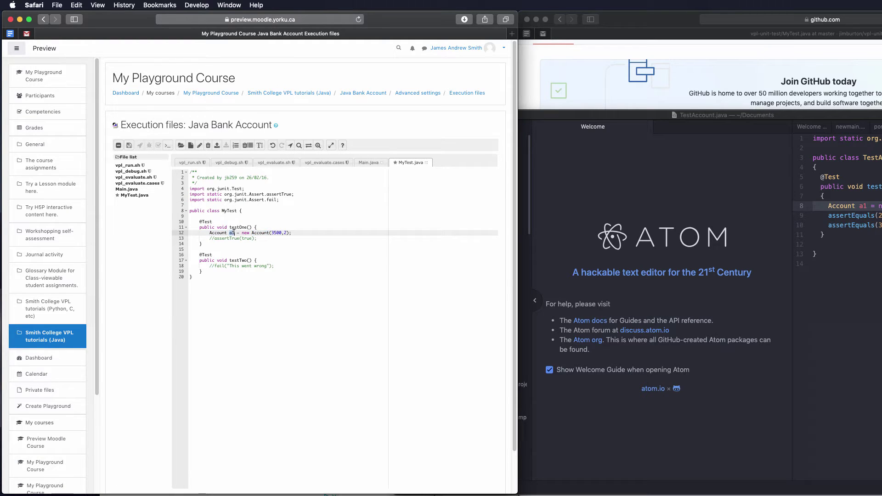
double_click(261, 233)
double_click(278, 233)
double_click(286, 233)
- Copy the Account(3500,2) creation line from testOne into testTwo, indented to match
drag(291, 232, 189, 234)
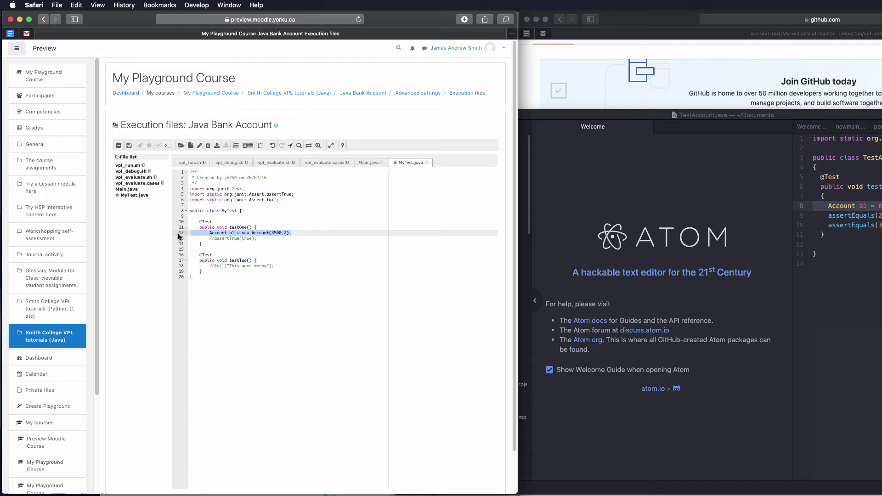
key(super+c)
click(295, 260)
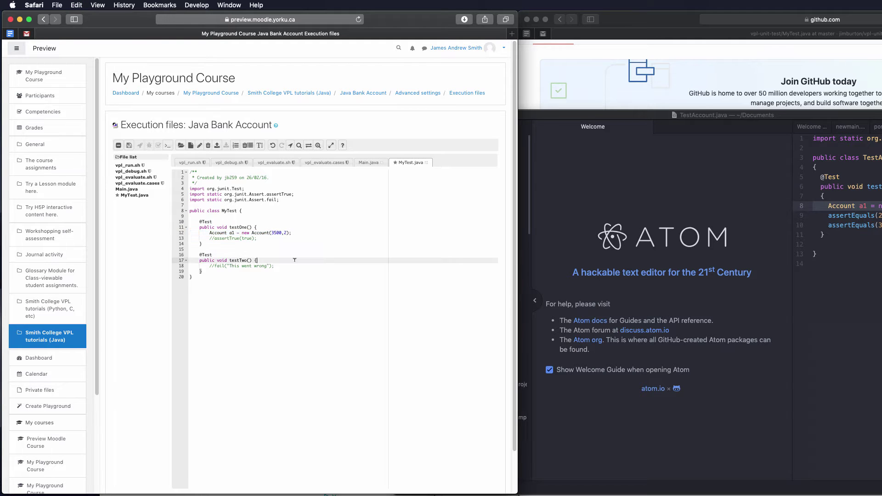
key(Return)
key(super+v)
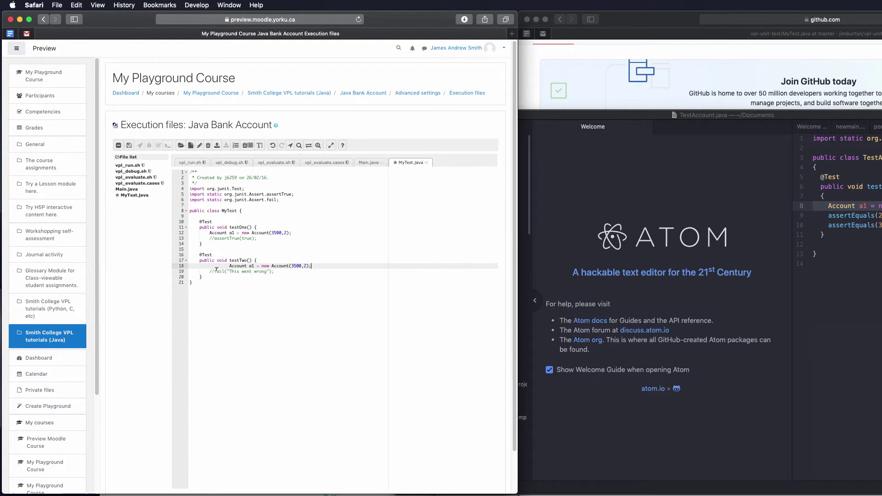
key(Home)
key(BackSpace)
key(BackSpace)
key(BackSpace)
key(BackSpace)
key(Tab)
key(Tab)
- Add assertEquals(2,a1.getId()) to testOne, copied from Atom's TestAccount.java
click(878, 227)
click(830, 216)
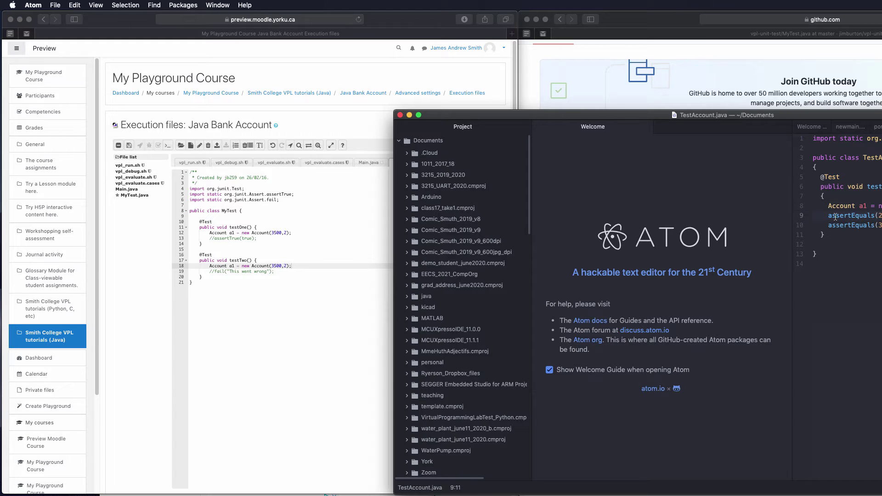
key(super+shift+Right)
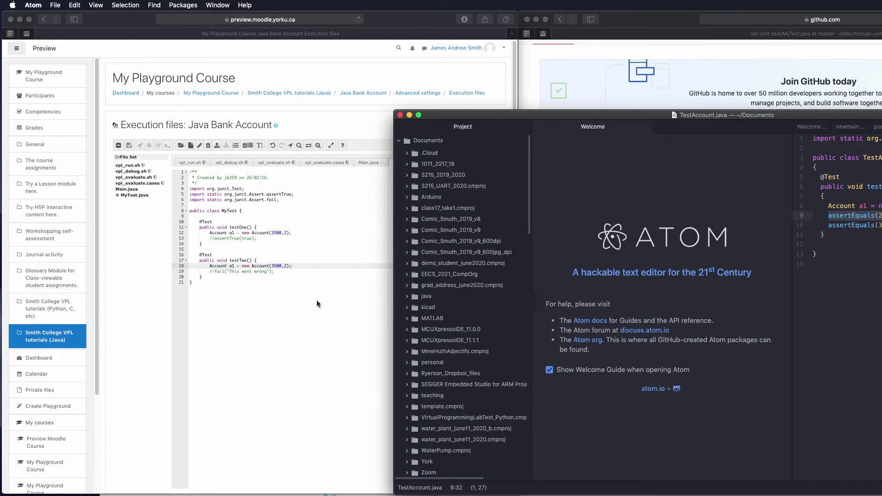
click(296, 231)
key(Return)
key(super+v)
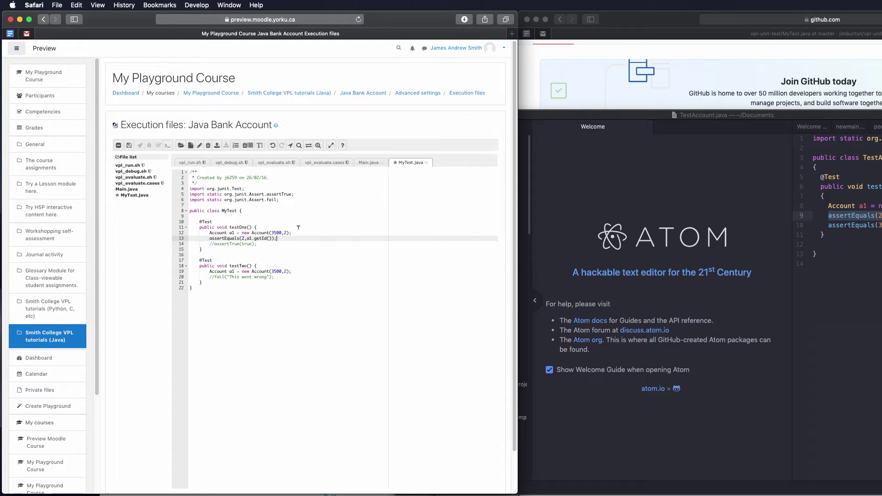
- Point out how the id 2 in Account(3500,2) matches testOne's assertEquals(2,a1.getId())
click(288, 232)
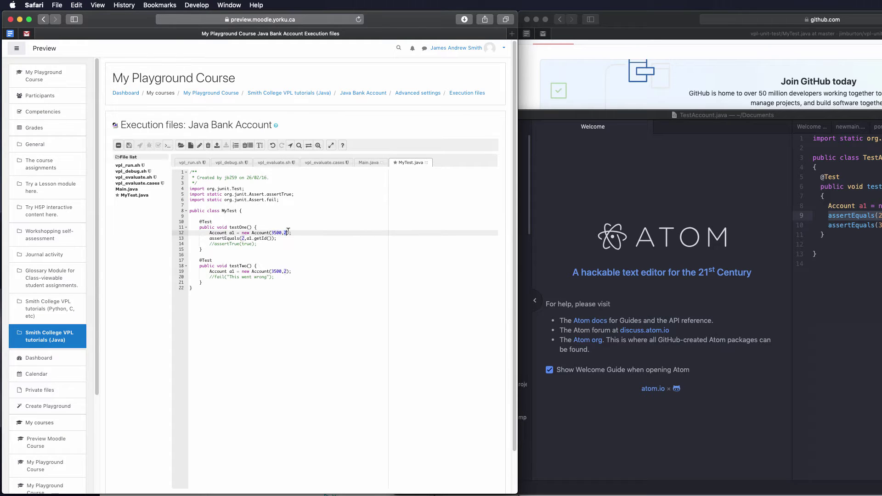
click(243, 238)
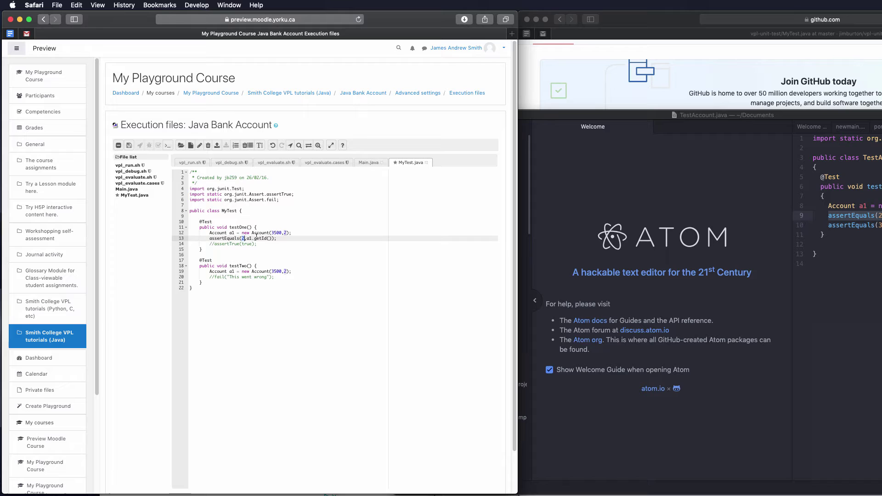
drag(244, 239, 270, 238)
click(248, 238)
- Paste assertEquals(3500,a1.getBalance()) from TestAccount.java under testTwo's Account line
click(850, 233)
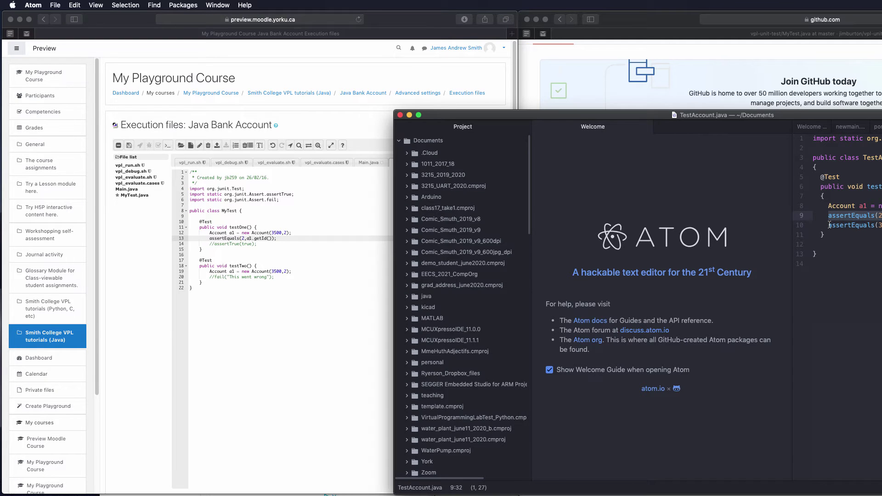
drag(829, 225, 881, 225)
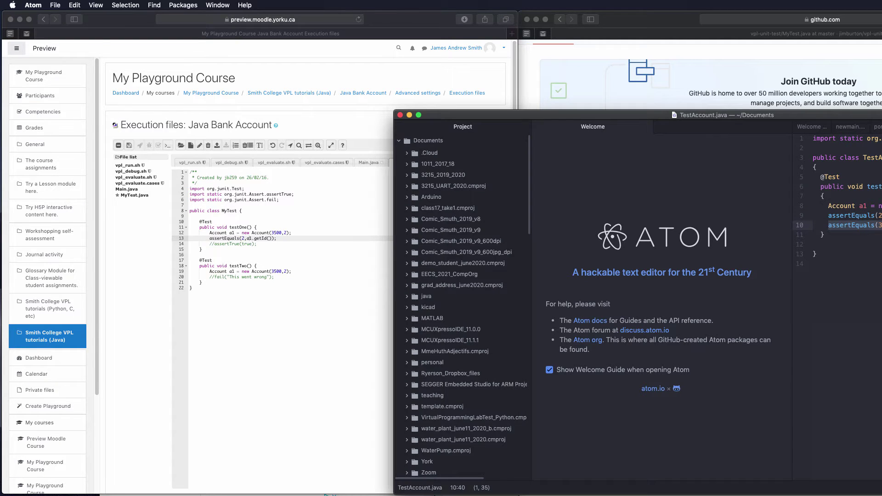
click(288, 291)
click(294, 272)
key(Return)
key(super+v)
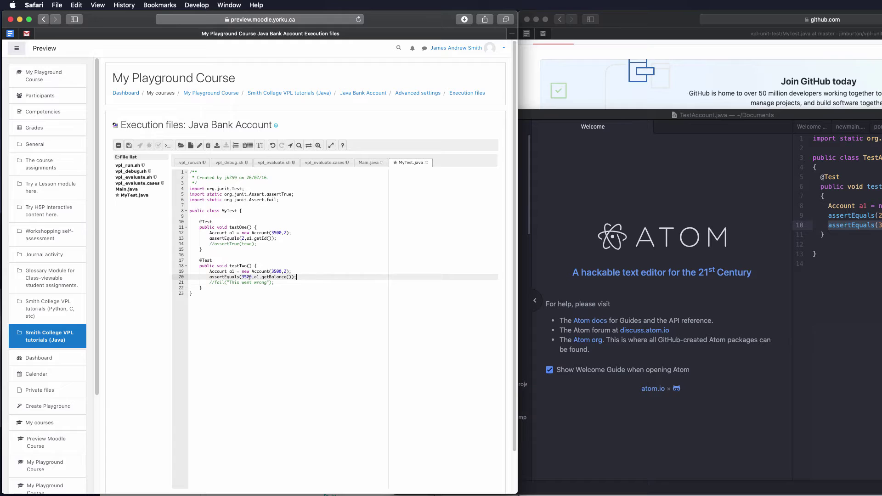
double_click(250, 277)
double_click(277, 271)
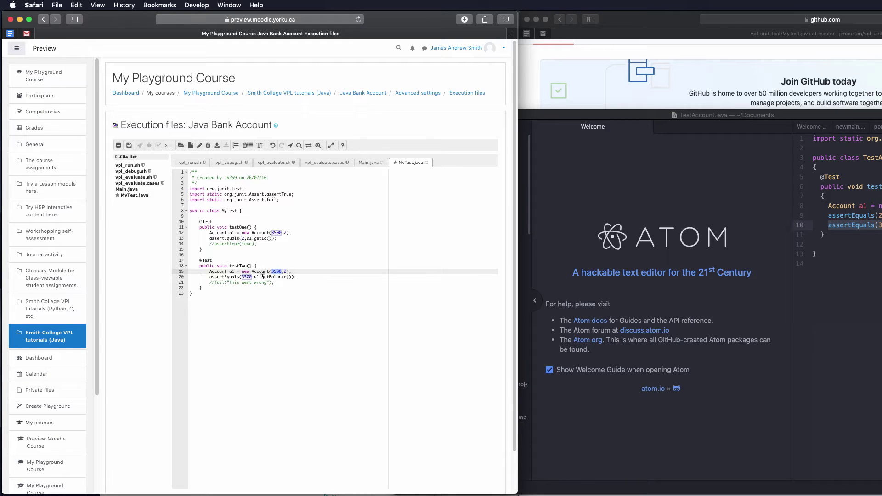
drag(262, 277, 292, 277)
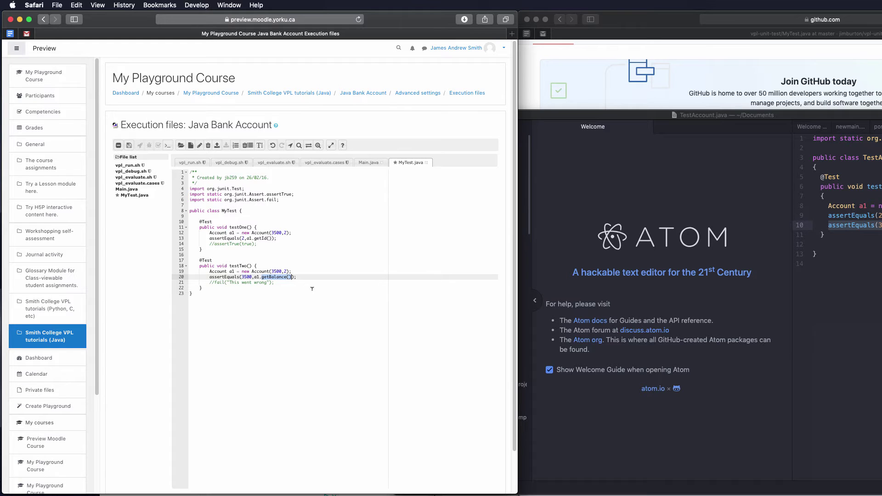
double_click(234, 278)
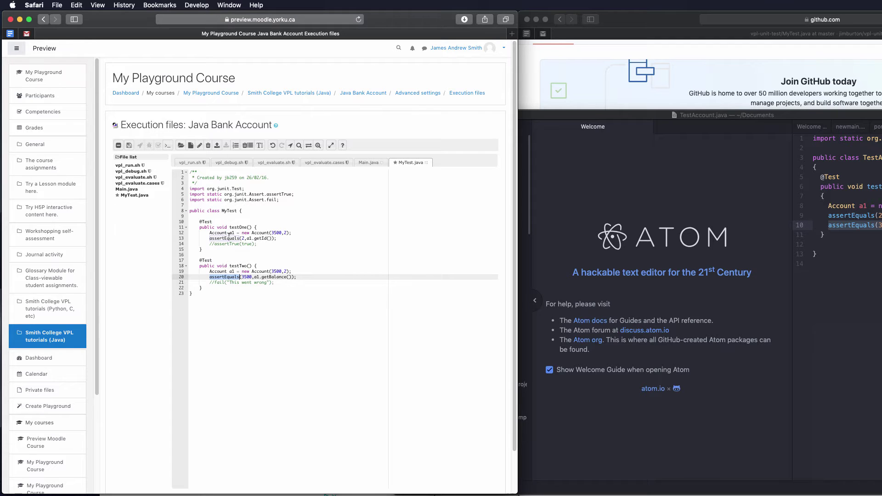
- Save MyTest.java and preview Java Bank Account through the Test activity editor
click(287, 233)
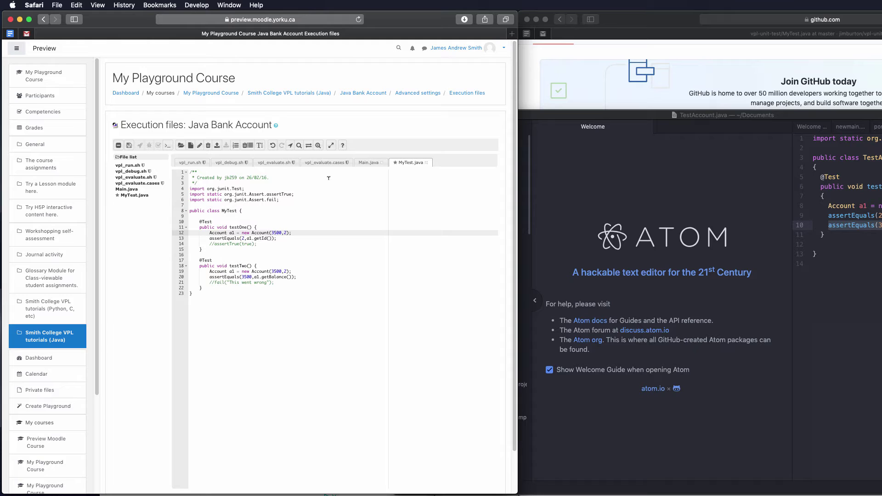
click(129, 146)
click(372, 95)
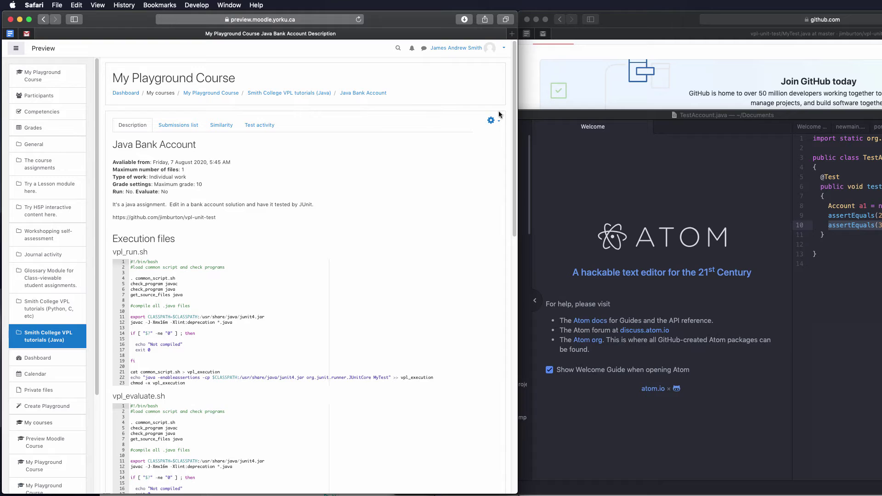
click(492, 121)
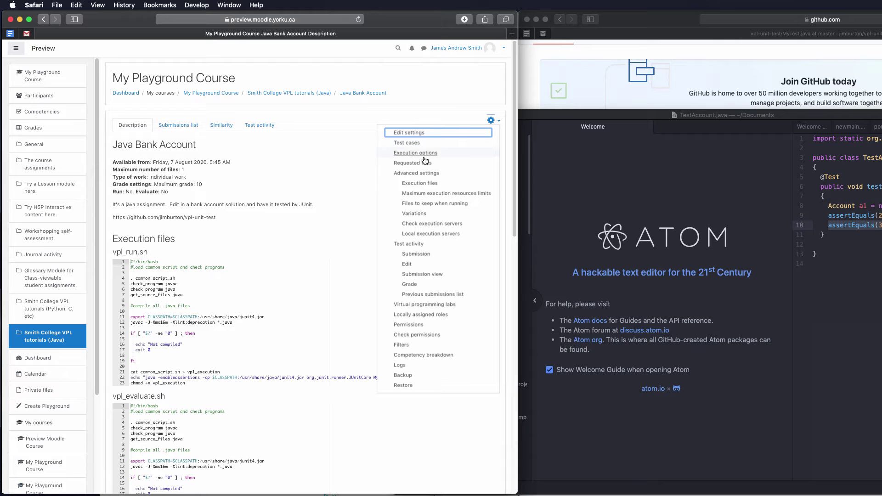
click(418, 246)
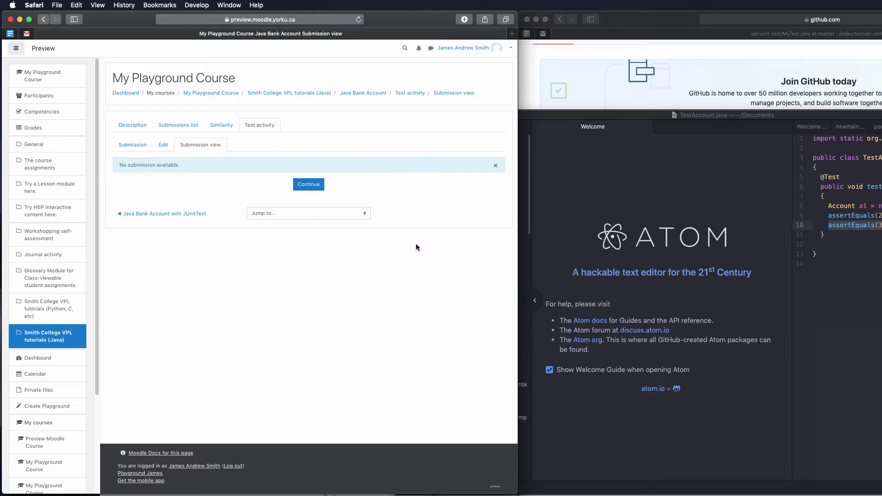
click(160, 151)
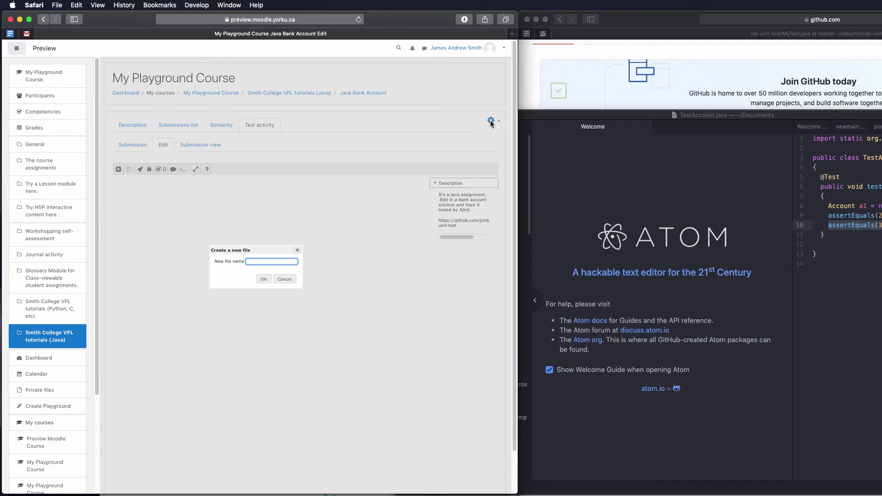
click(284, 279)
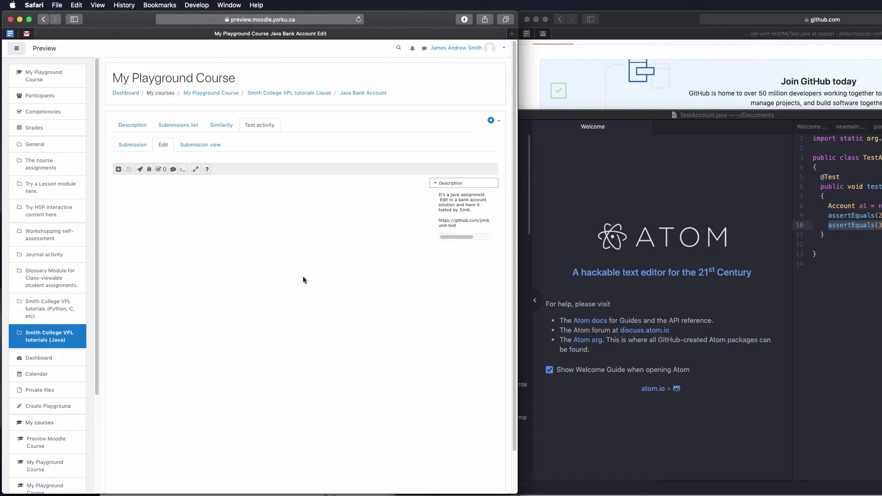
- Check the activity's settings form, then go to its Execution options page
click(493, 121)
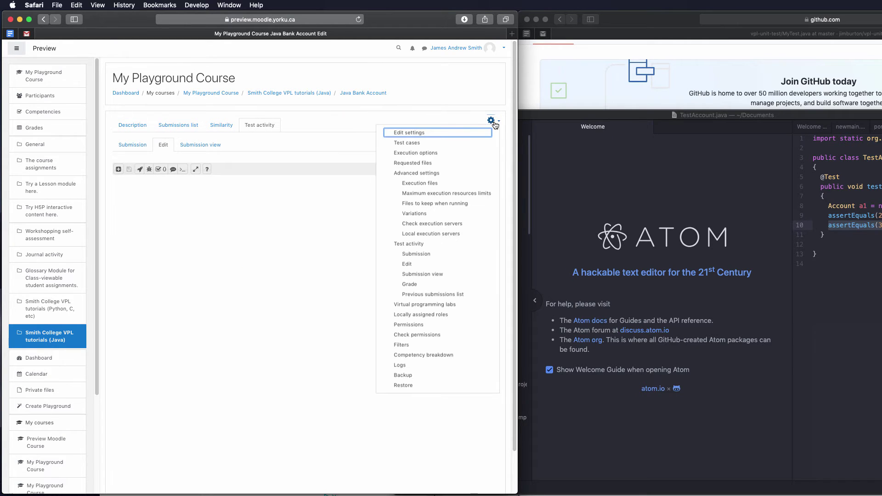
click(408, 132)
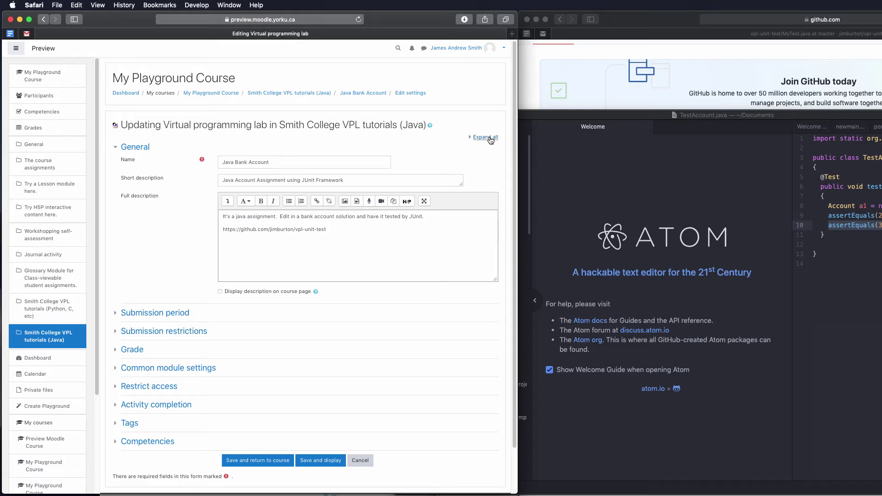
click(346, 93)
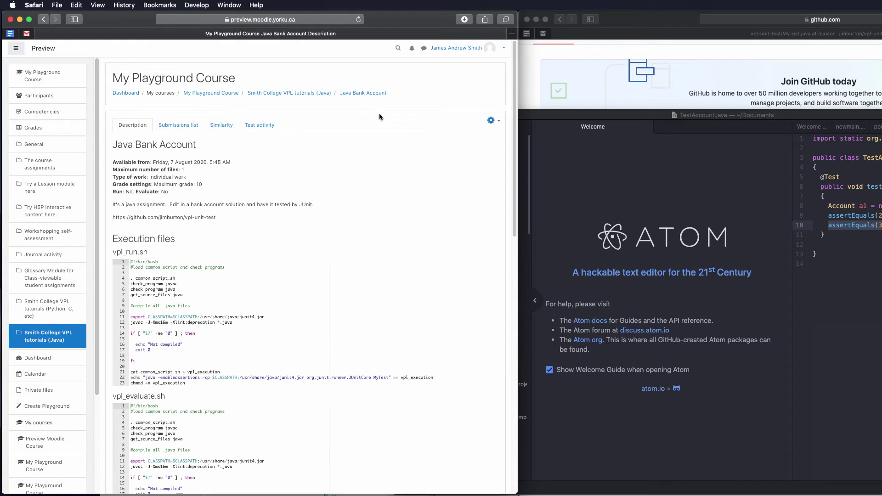
click(491, 121)
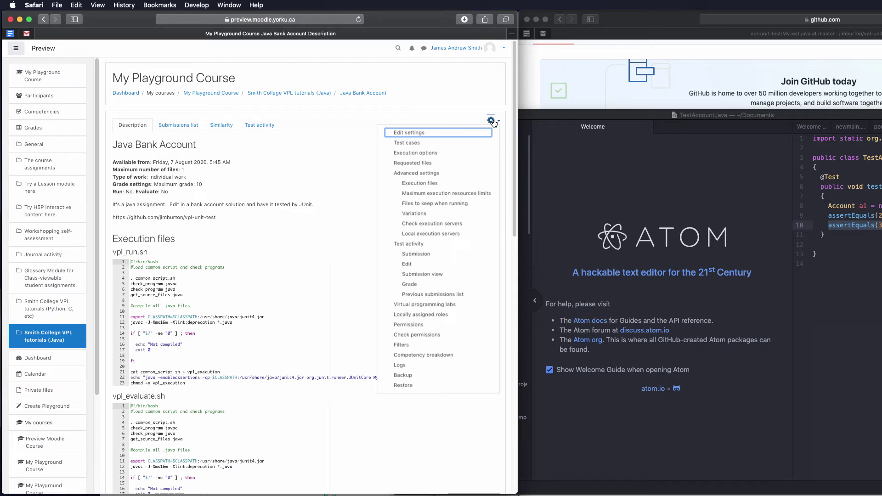
click(415, 153)
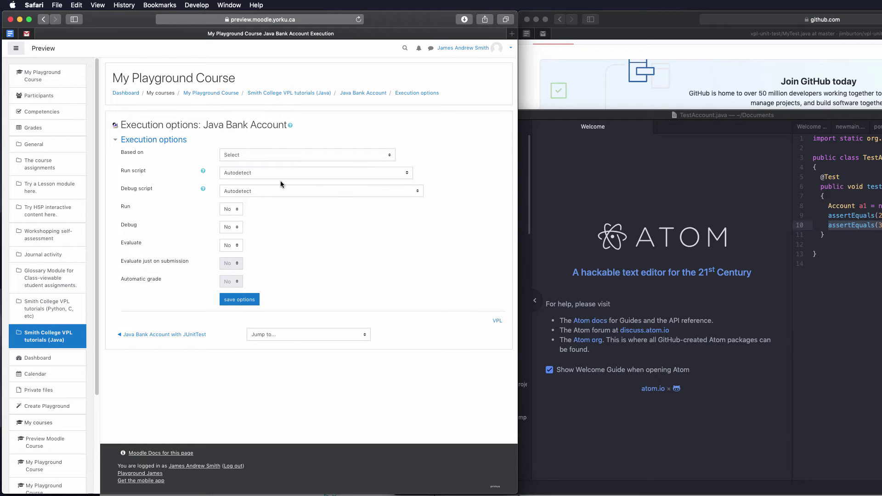
- Set Run, Evaluate and Automatic grade to Yes, leaving Debug at No, and save
click(233, 210)
click(231, 218)
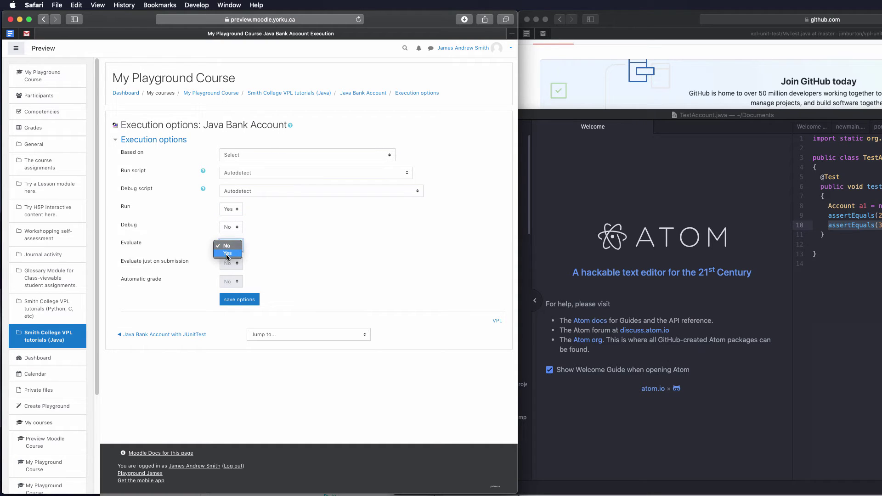
click(227, 253)
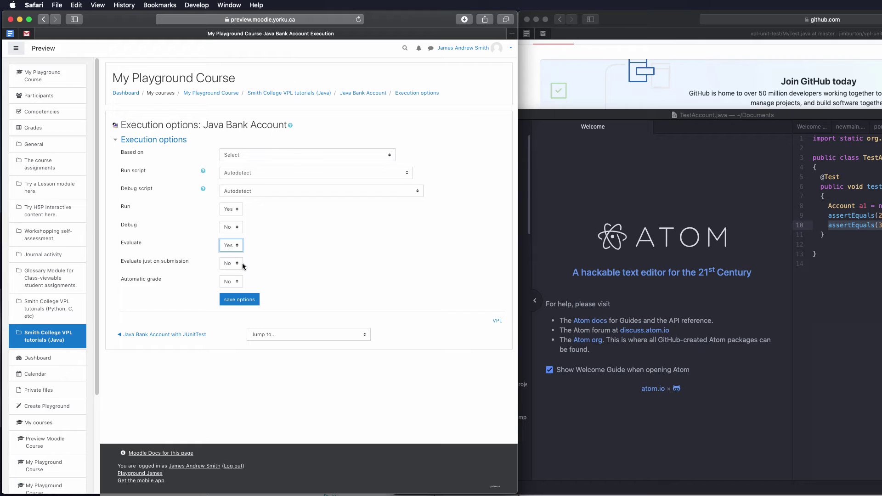
click(233, 282)
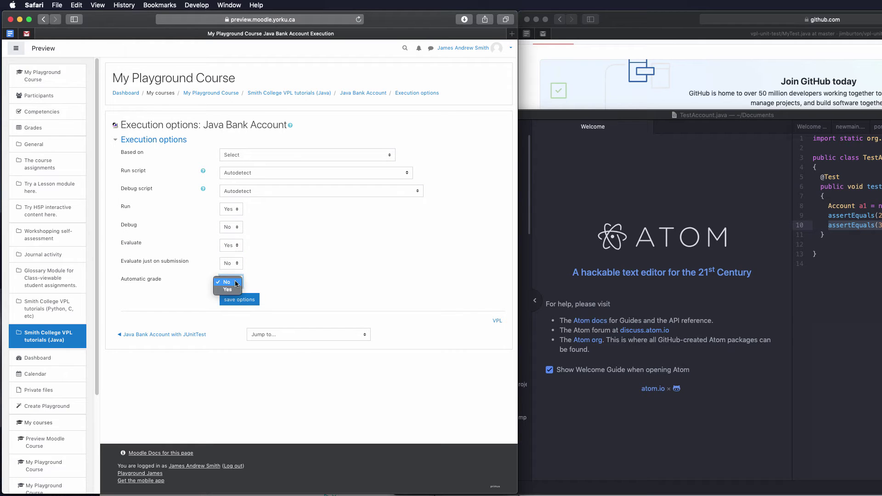
click(234, 291)
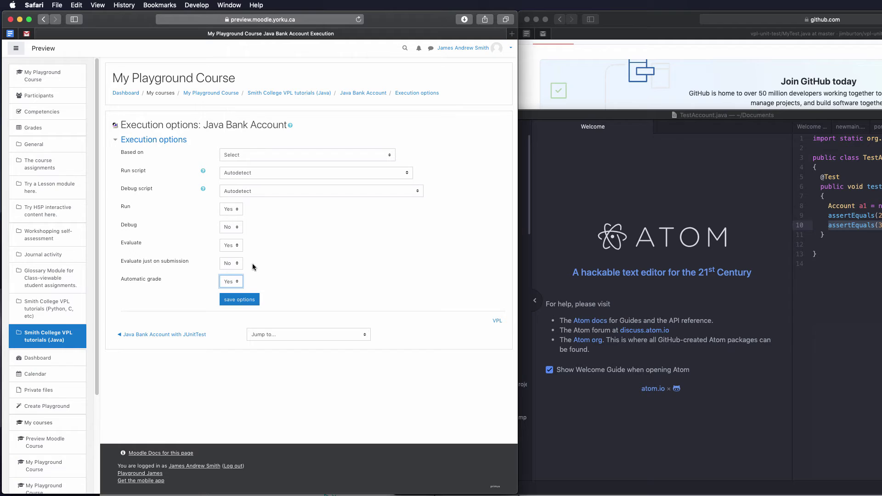
click(243, 300)
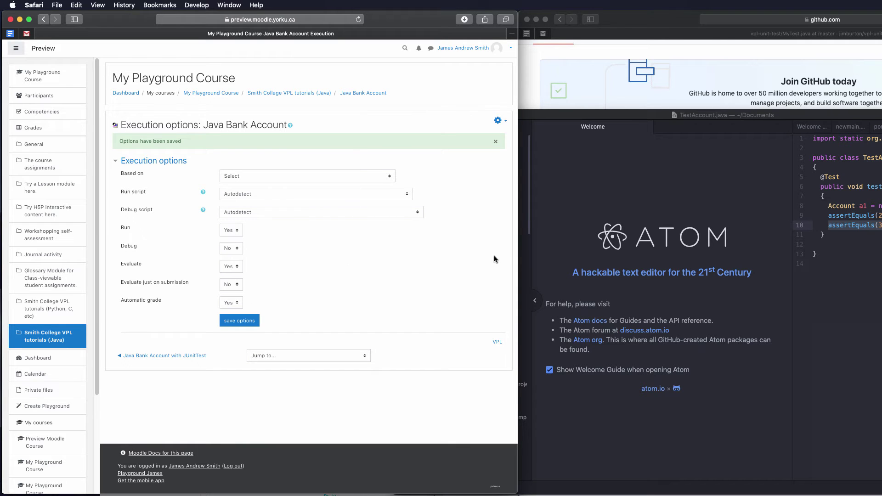
- Create the requested file Account.java and paste Atom's Account.java solution code into it
click(499, 120)
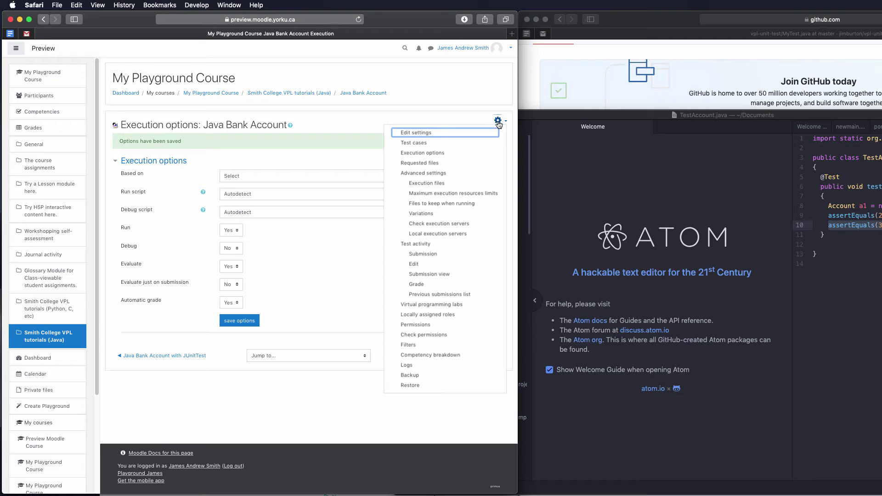
click(432, 164)
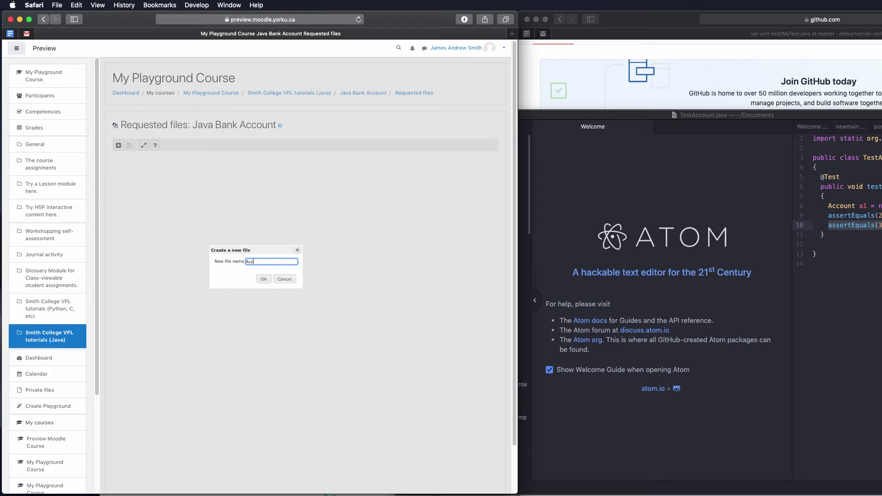
text(.java)
click(264, 279)
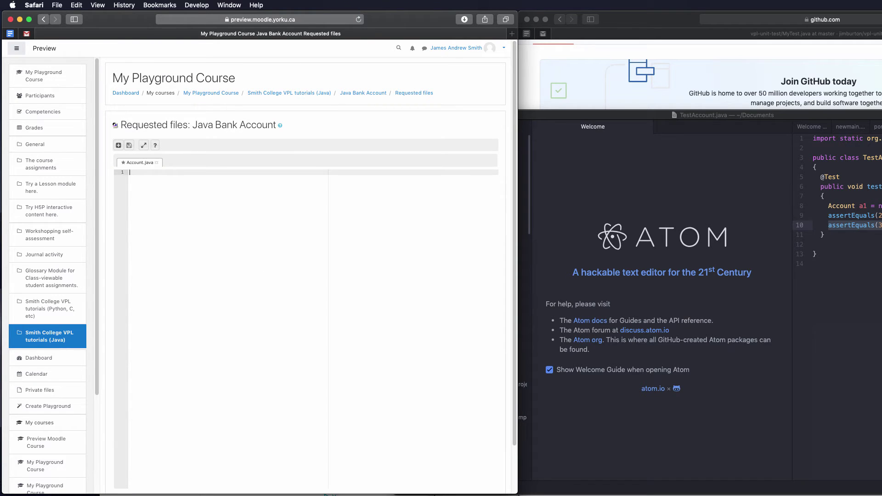
key(super+Tab)
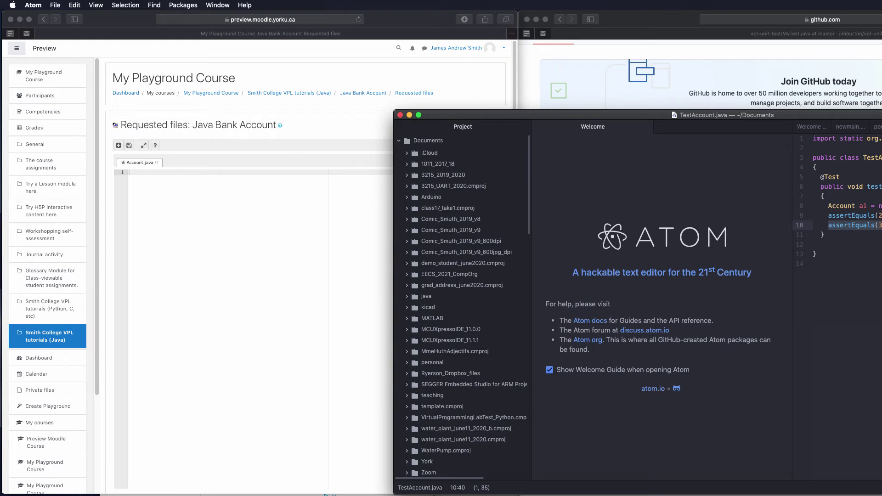
key(ctrl+Tab)
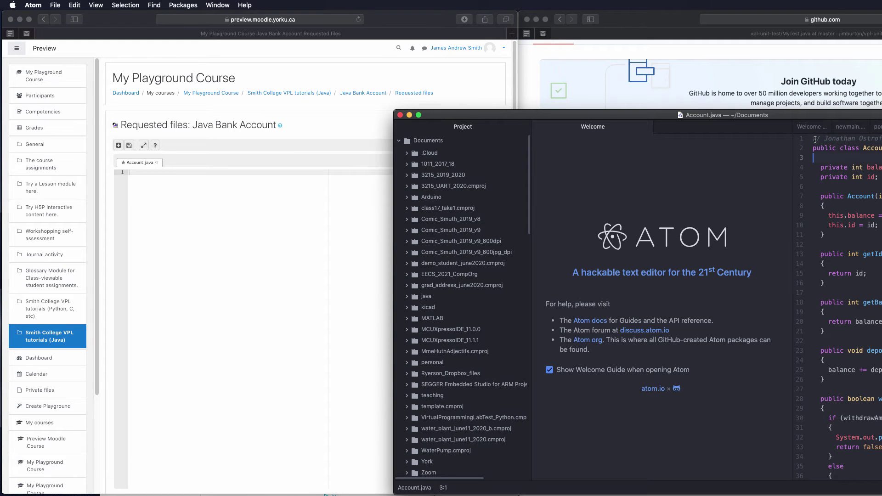
drag(814, 146, 779, 115)
key(super+c)
click(147, 262)
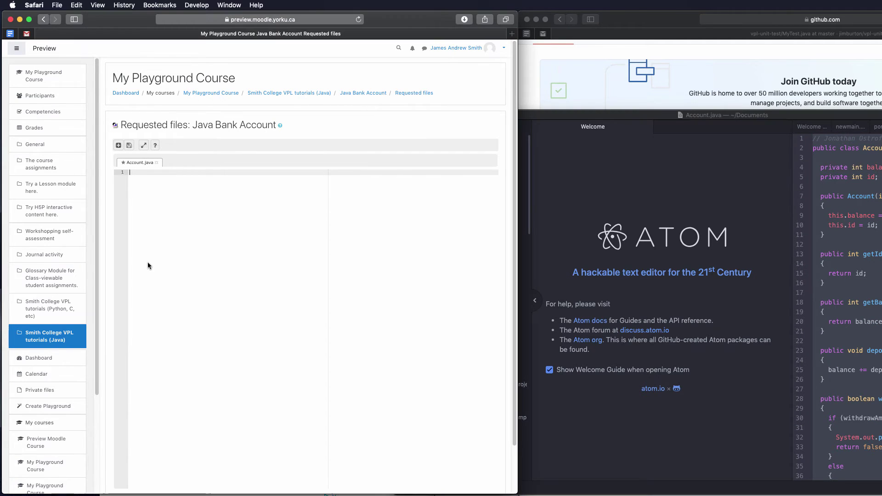
key(super+v)
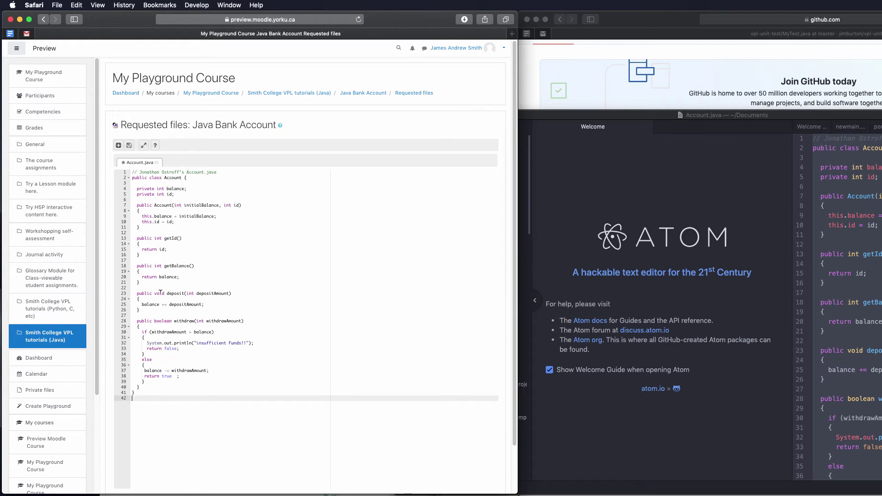
- Delete the methods, keep the two fields, add '// fill in from here.', and save
drag(159, 383, 132, 200)
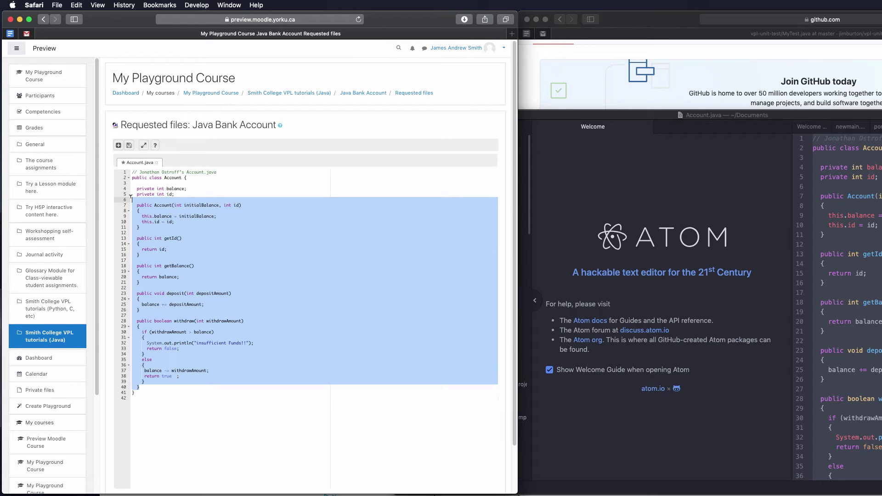
key(BackSpace)
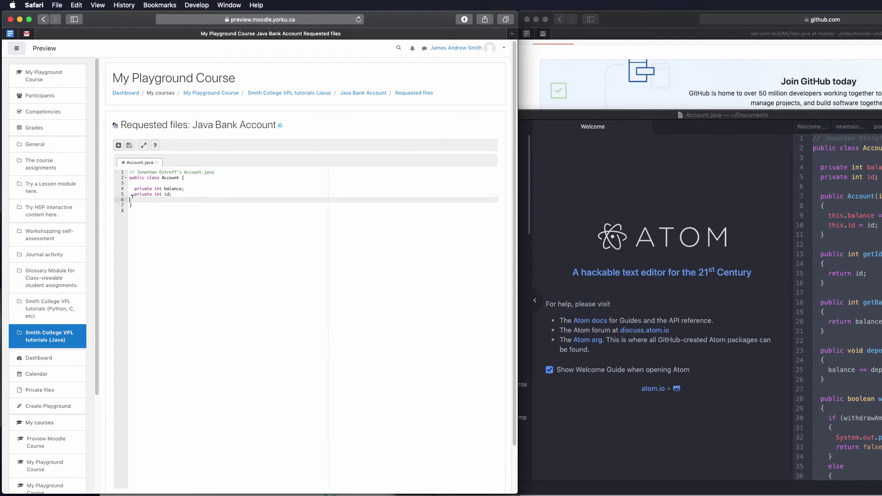
key(Return)
text(// fill in)
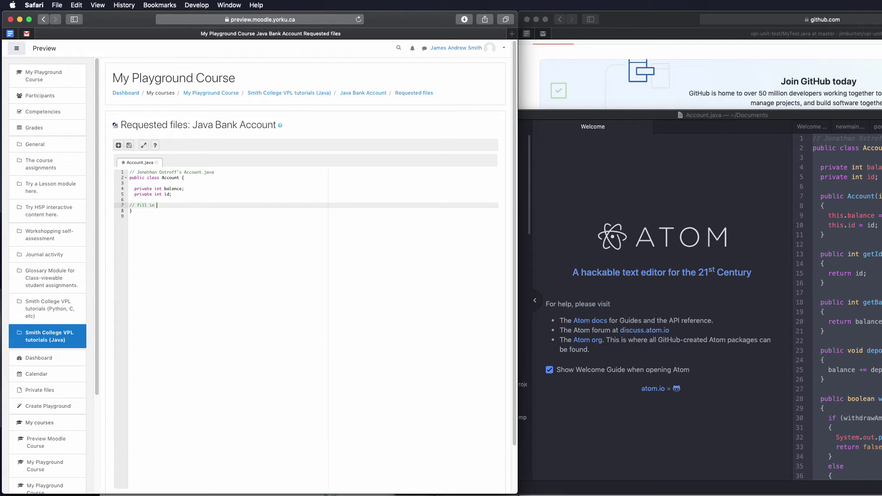
text( from here.)
click(129, 146)
click(359, 94)
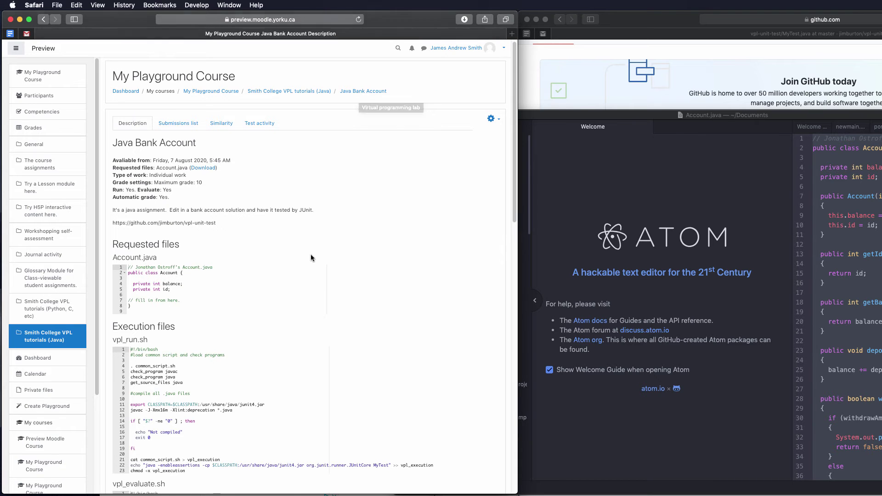
- Scroll through the Java Bank Account description, then switch role to Student
scroll(311, 255, down, 3)
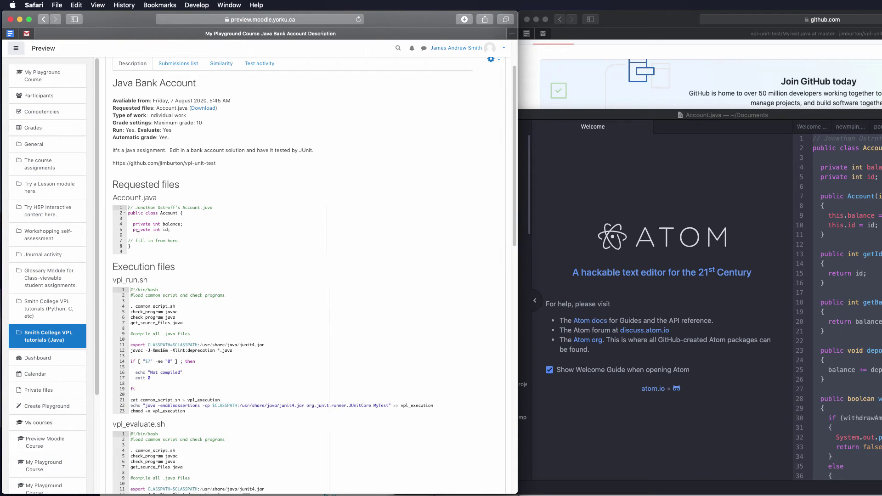
scroll(145, 273, down, 5)
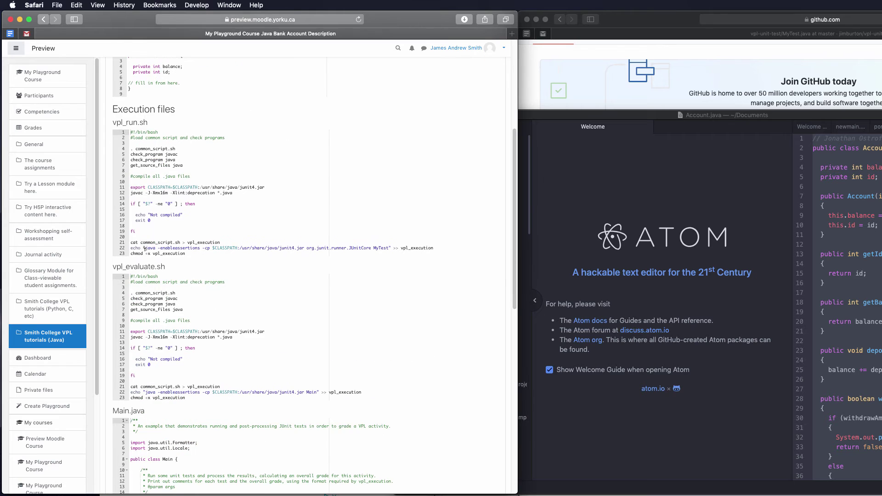
scroll(141, 311, down, 8)
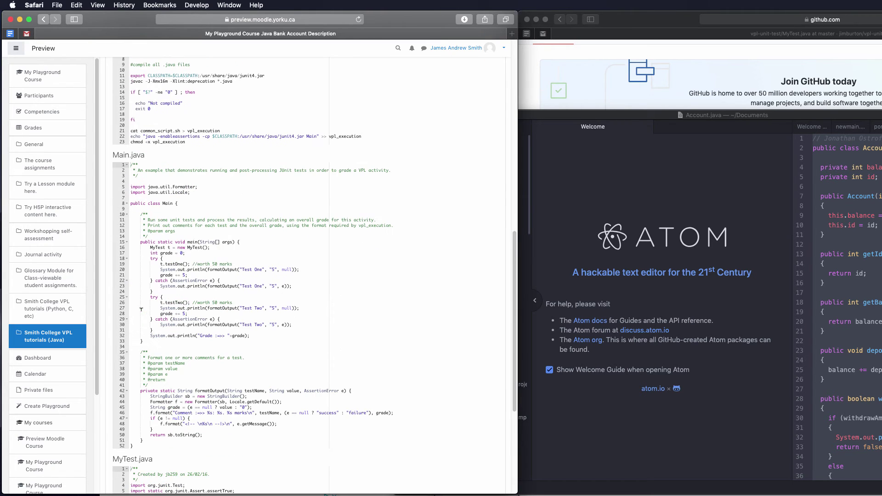
scroll(146, 223, down, 6)
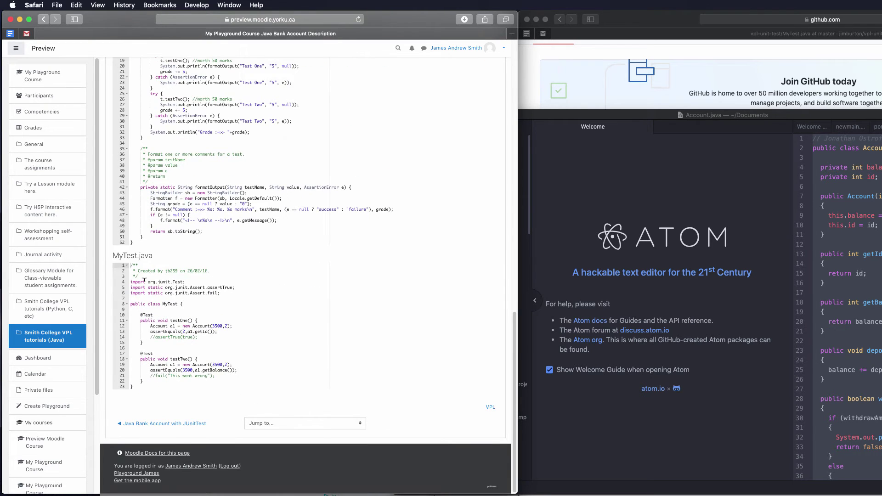
scroll(145, 280, up, 20)
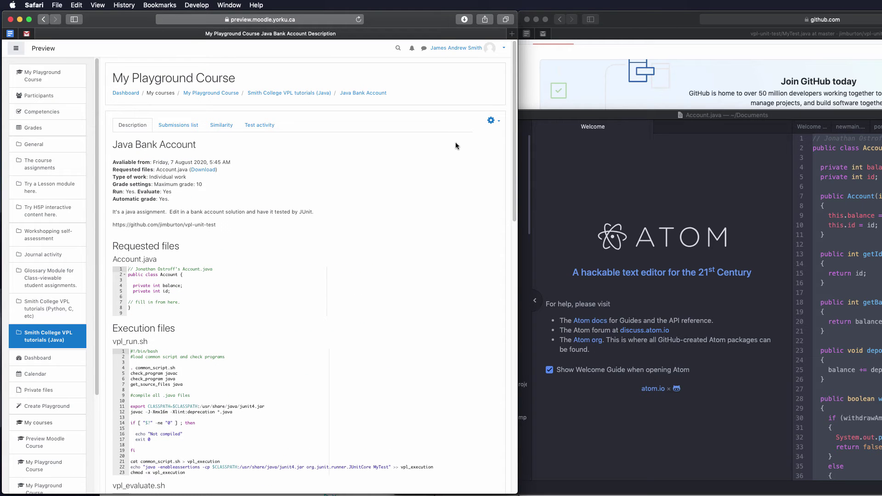
click(475, 48)
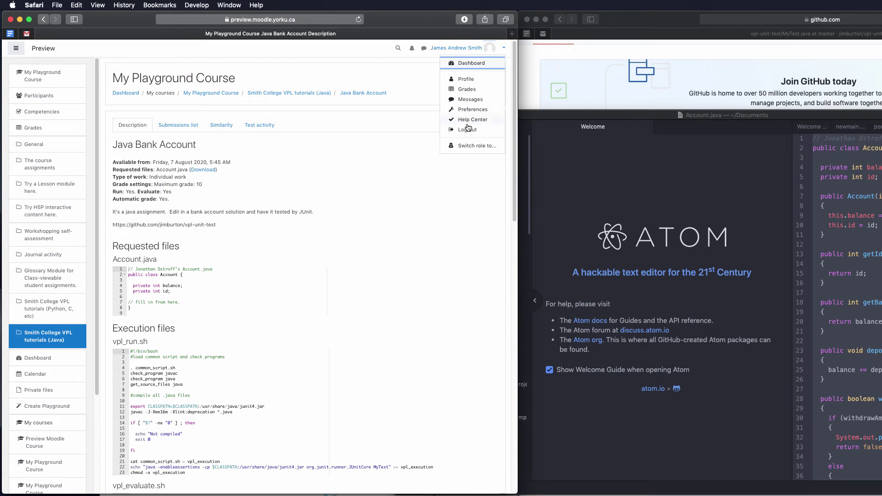
click(468, 146)
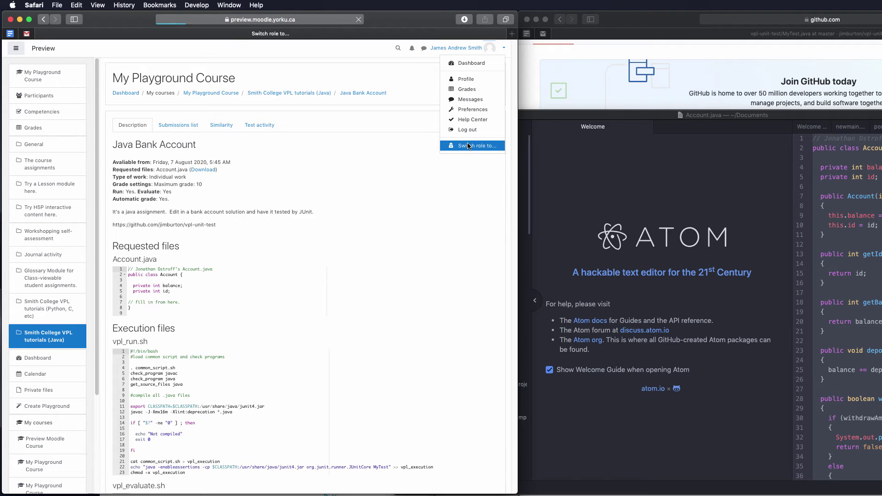
click(128, 192)
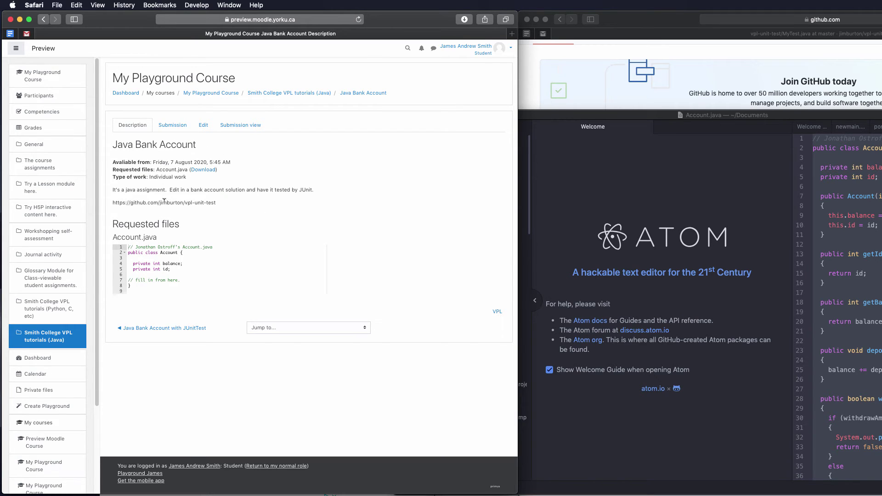
- Go from the Submission page to the Edit tab, loading the Account.java skeleton in the editor
drag(224, 203, 114, 187)
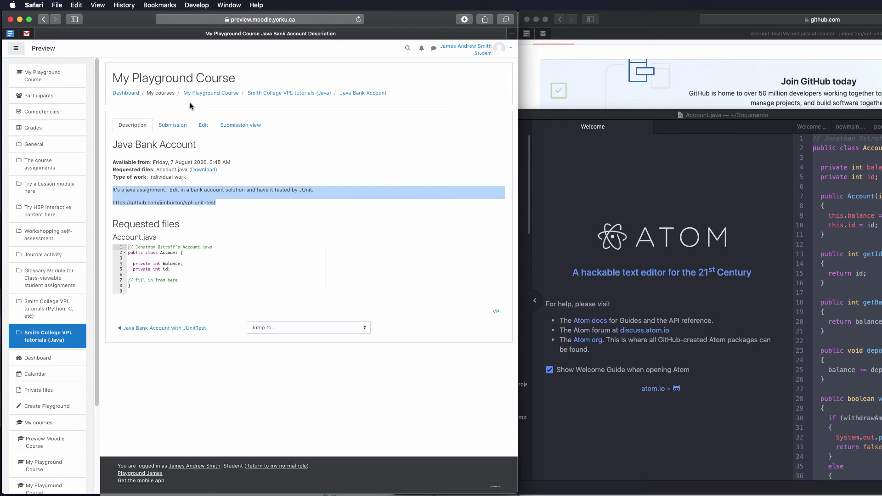
click(179, 127)
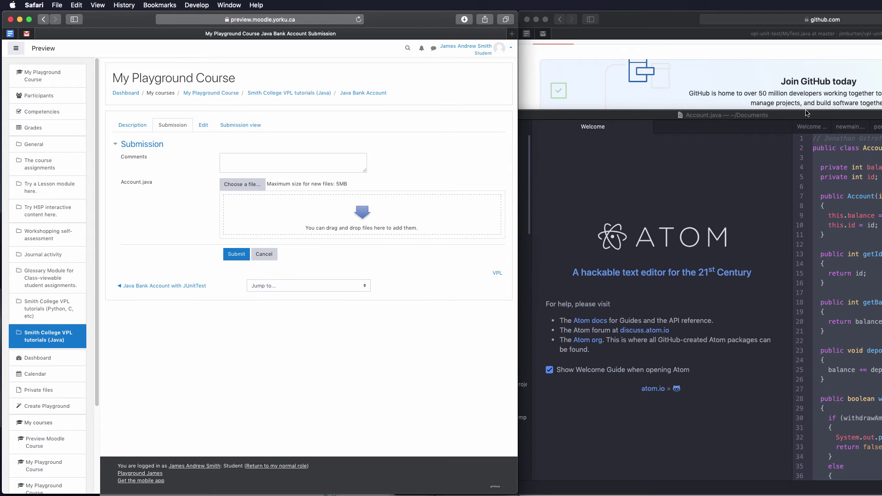
drag(807, 113, 490, 184)
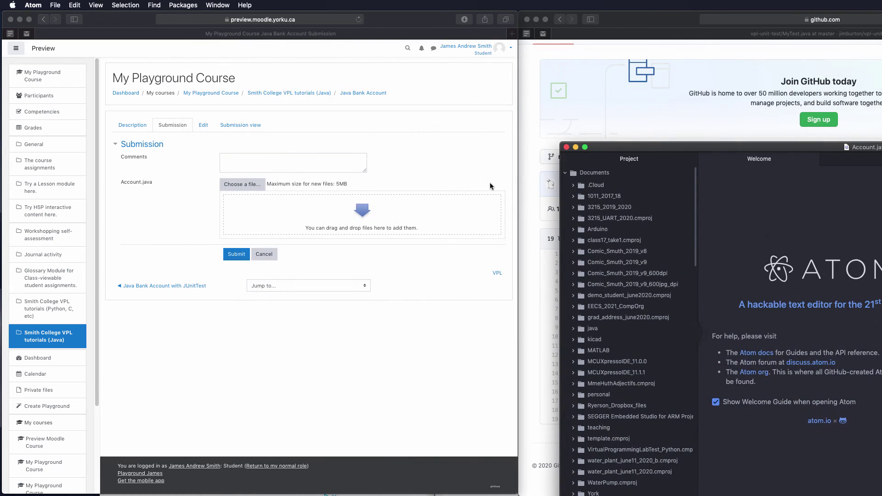
click(285, 144)
click(206, 126)
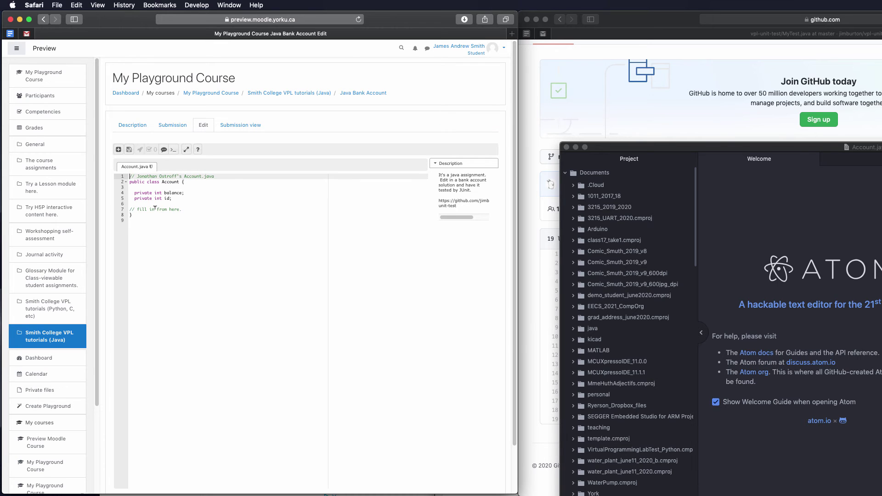
- Save the student's Account.java skeleton and run it
click(155, 209)
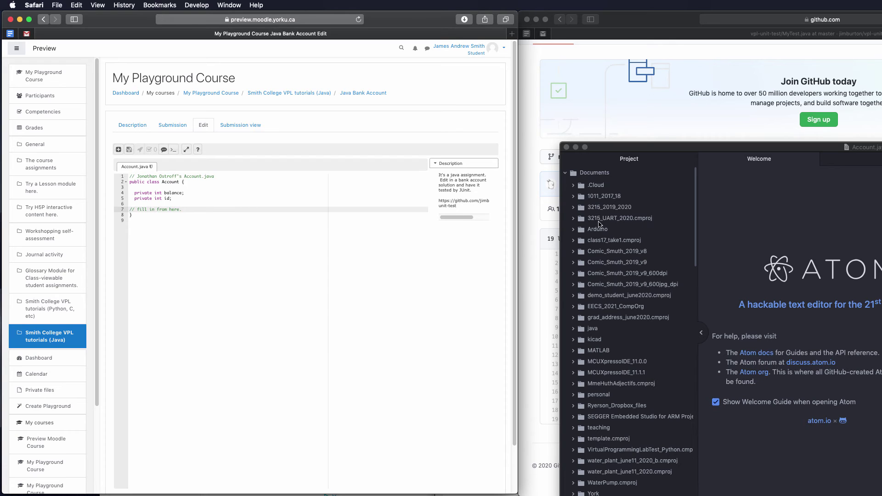
click(244, 203)
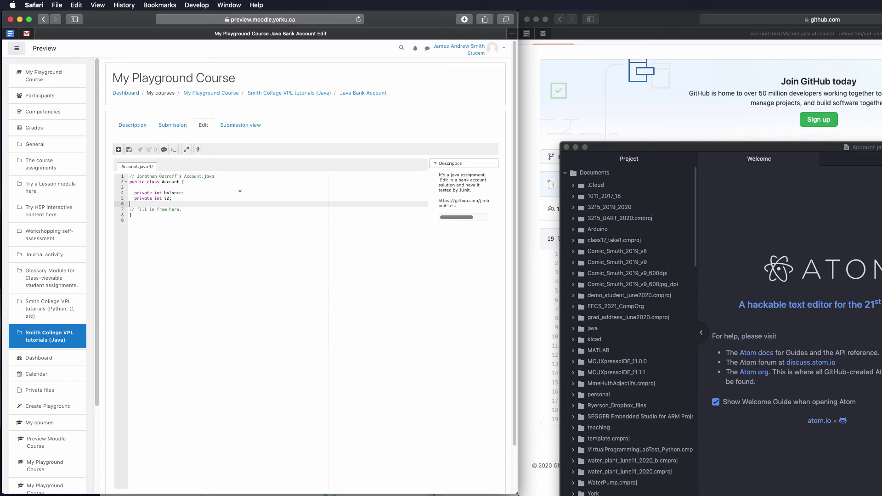
click(237, 208)
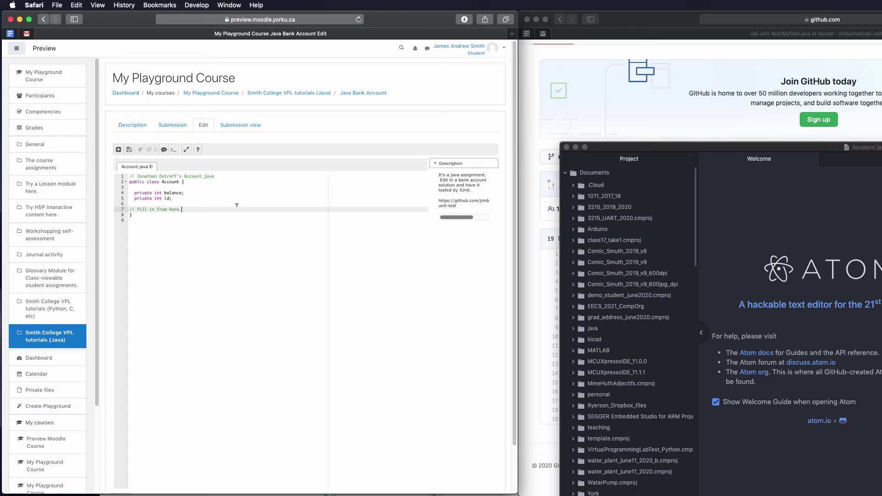
click(130, 150)
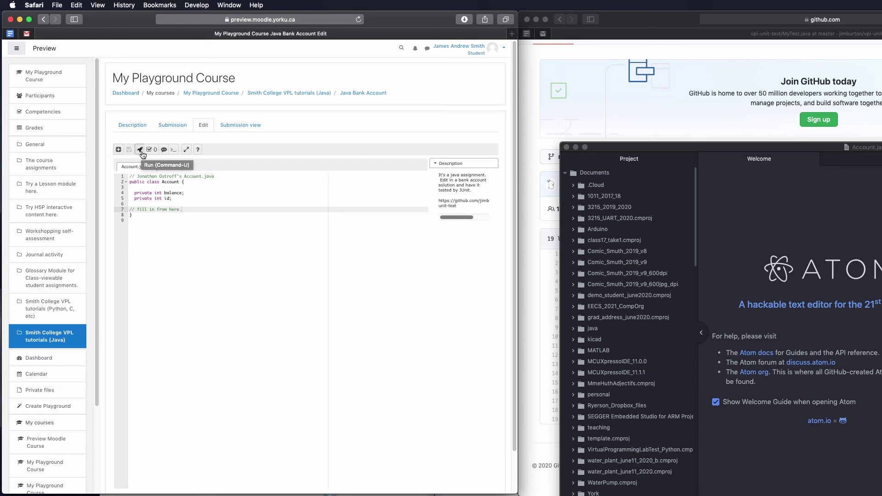
click(140, 150)
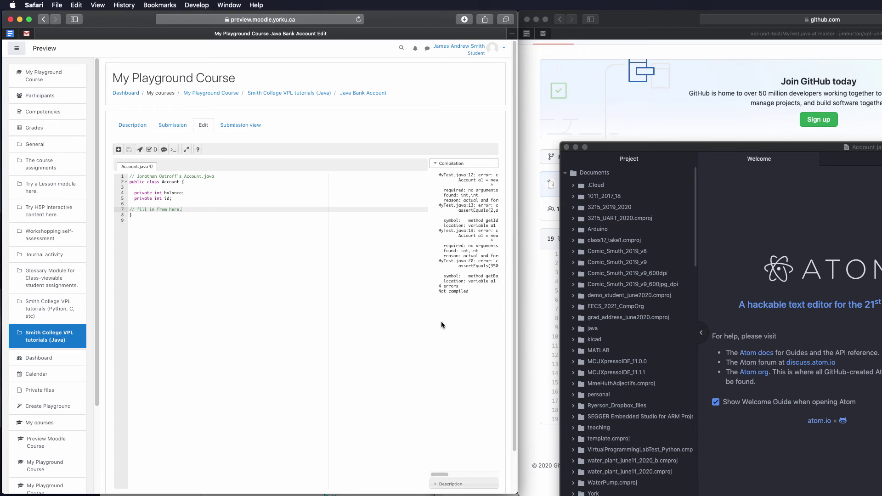
- Widen and select the compilation output showing 4 errors, then evaluate the submission
drag(428, 323, 317, 317)
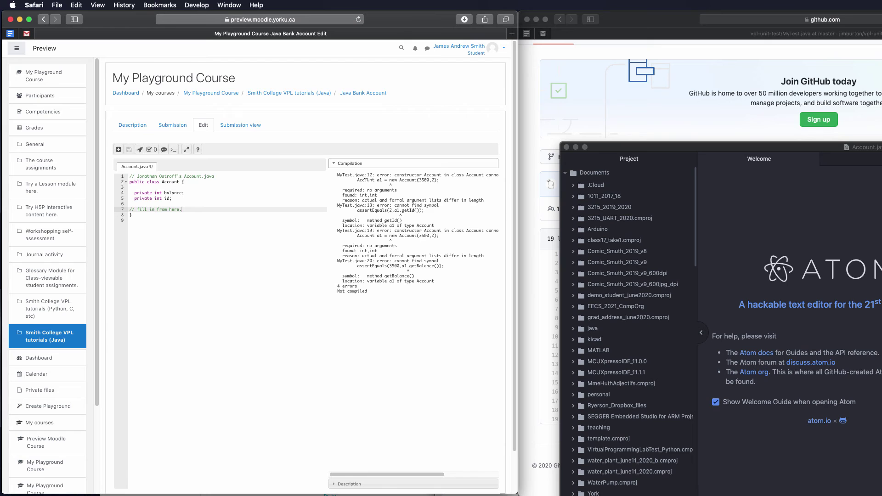
drag(368, 292, 338, 173)
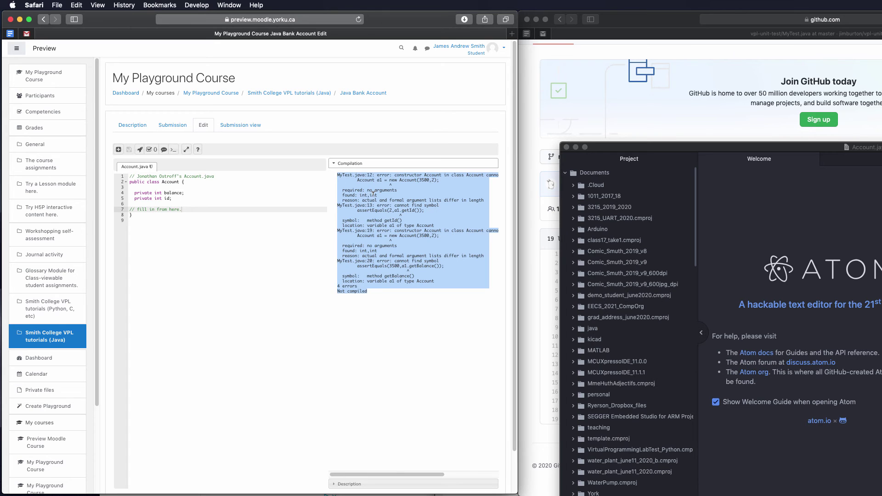
click(252, 203)
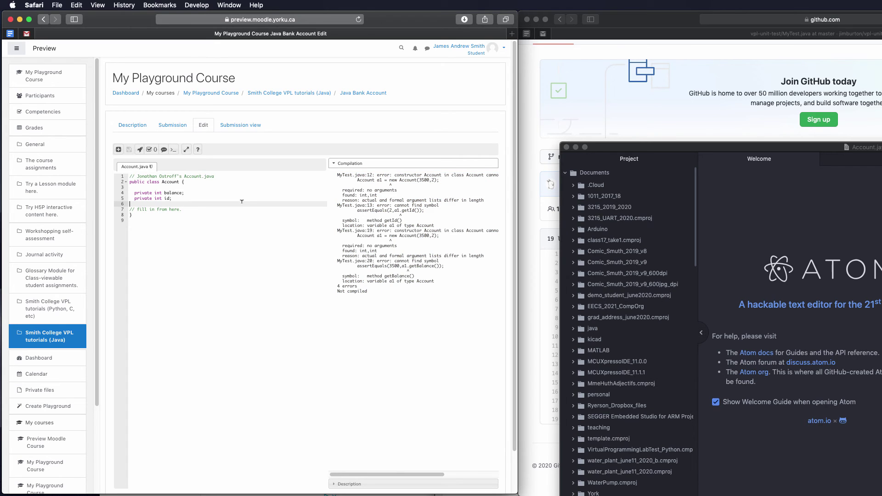
click(150, 150)
click(708, 304)
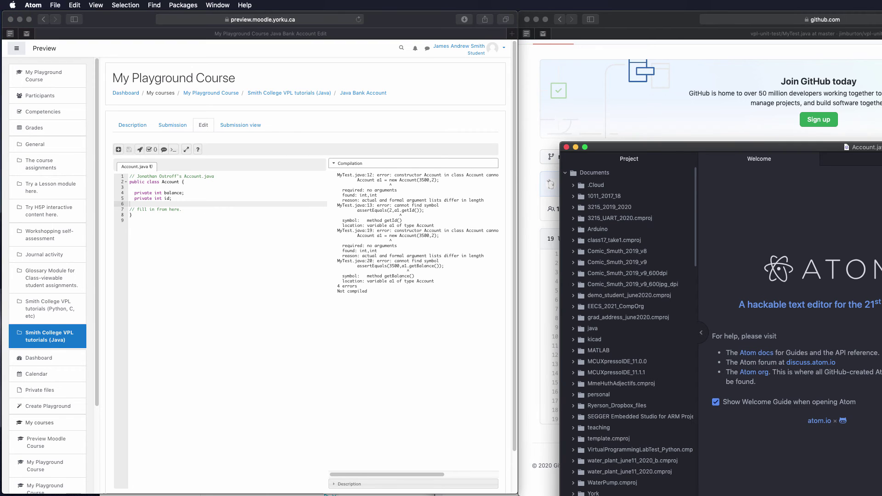
- Replace the stub with Atom's full Account.java solution, save it, and run it
click(585, 147)
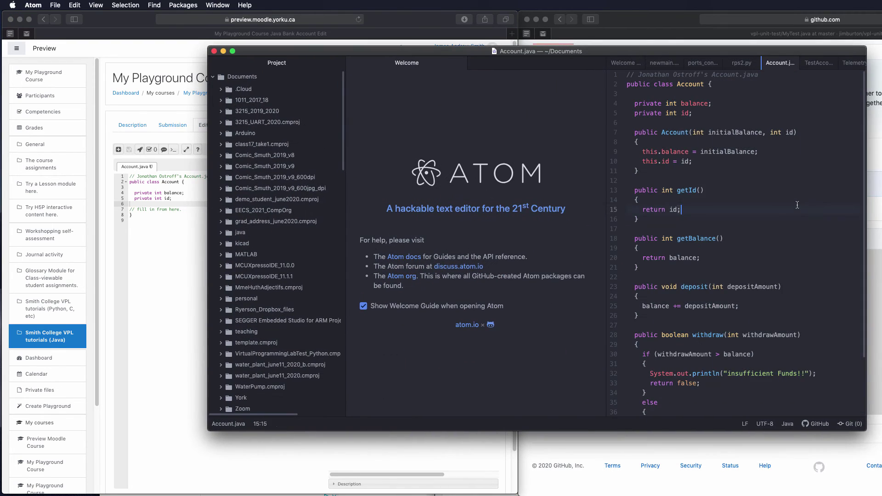
key(super+a)
key(super+c)
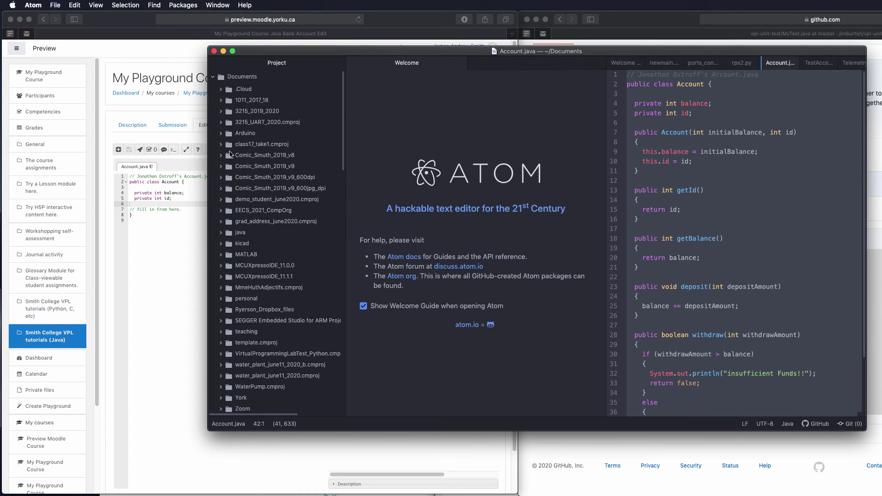
click(182, 231)
key(super+a)
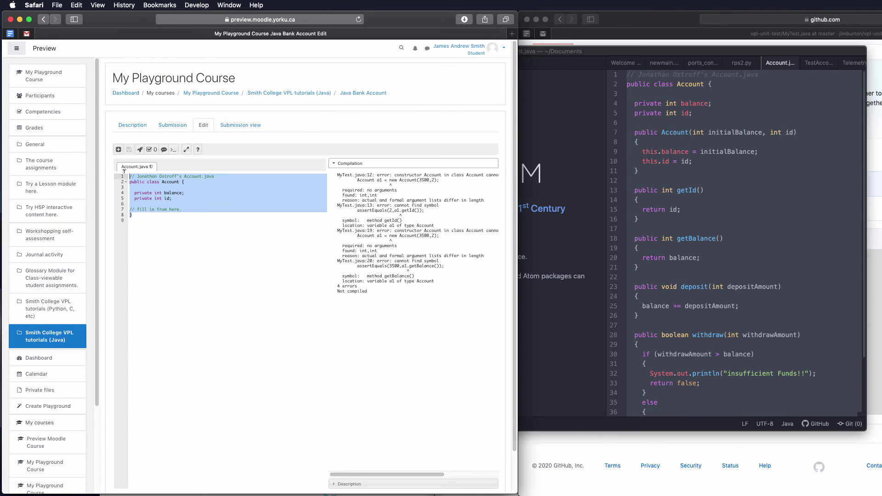
key(super+v)
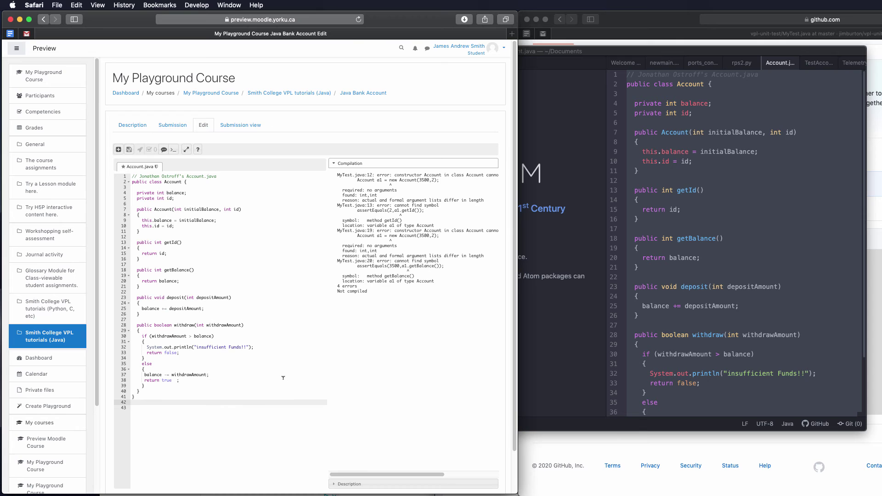
key(Up)
key(Up)
key(Up)
key(Up)
click(129, 149)
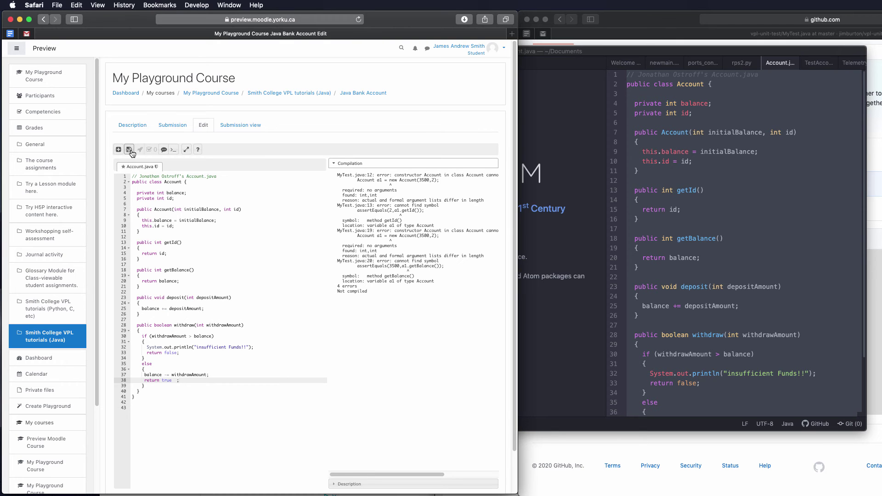
click(140, 150)
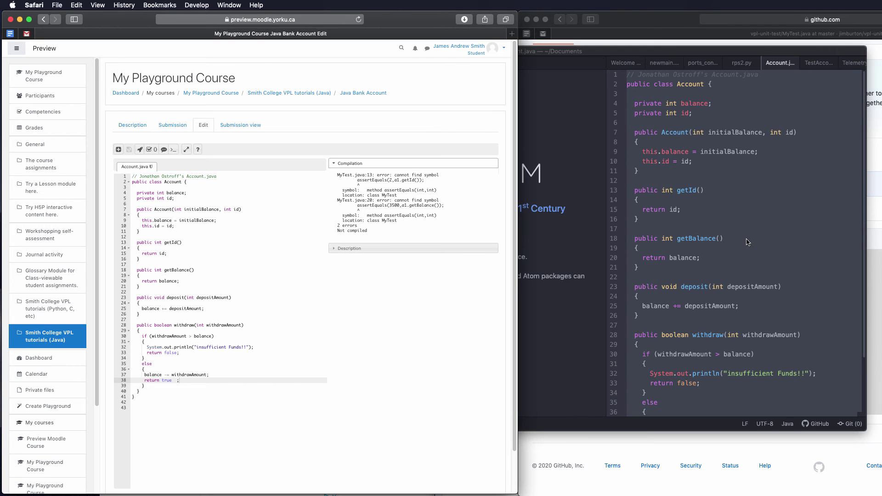
- Grab the static Assert import from TestAccount.java in Atom, then return Moodle to the teacher's normal role
click(816, 69)
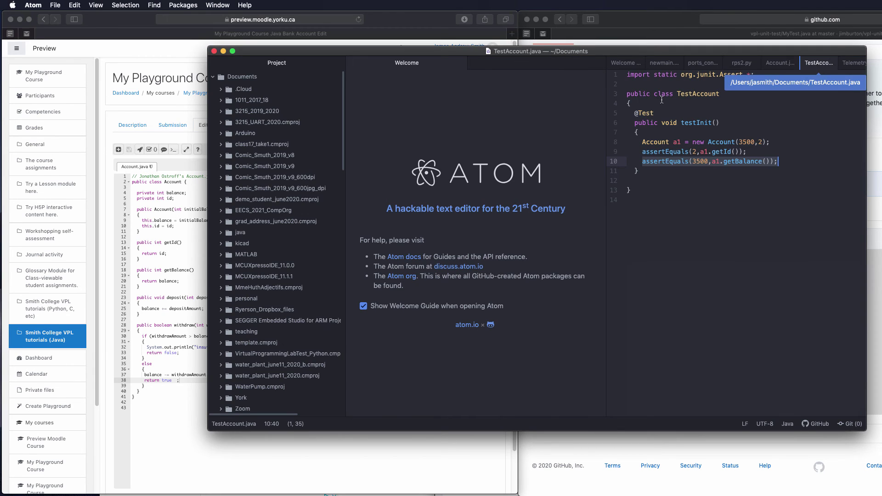
triple_click(670, 77)
key(super+c)
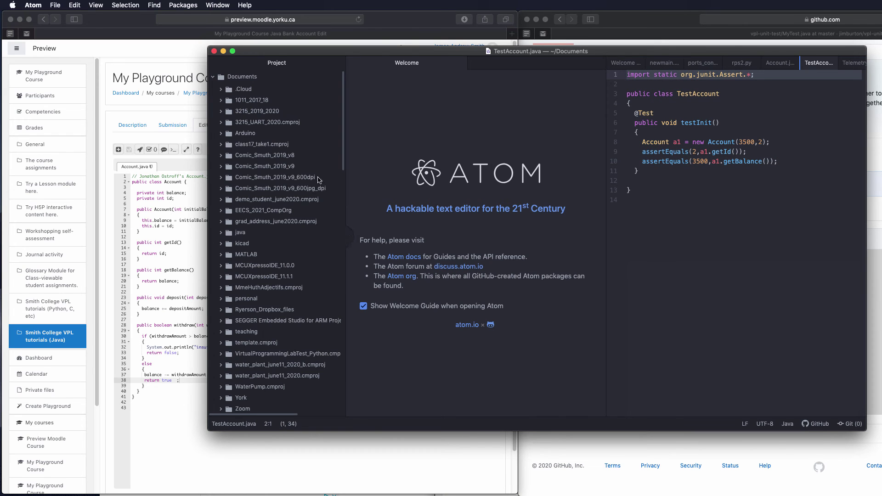
click(187, 143)
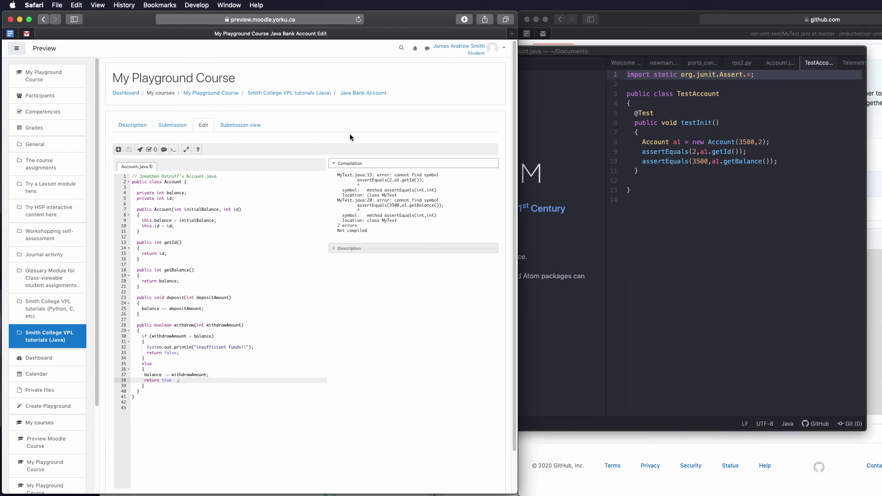
click(473, 55)
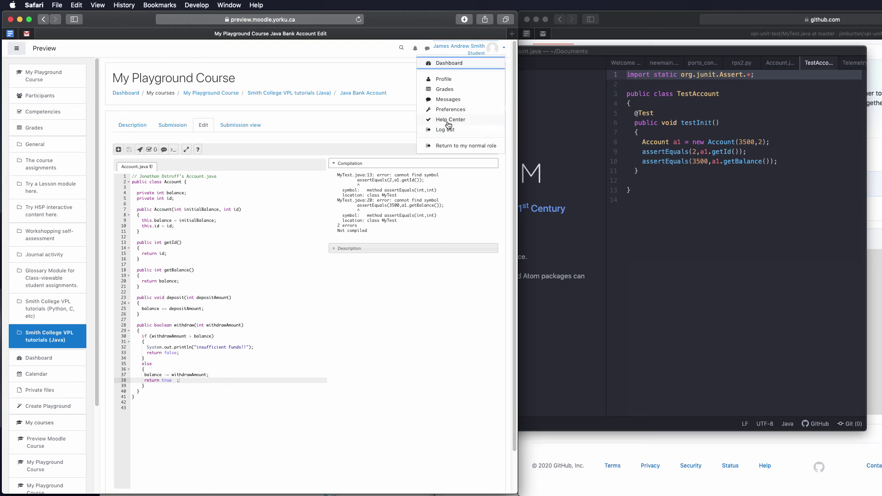
click(444, 146)
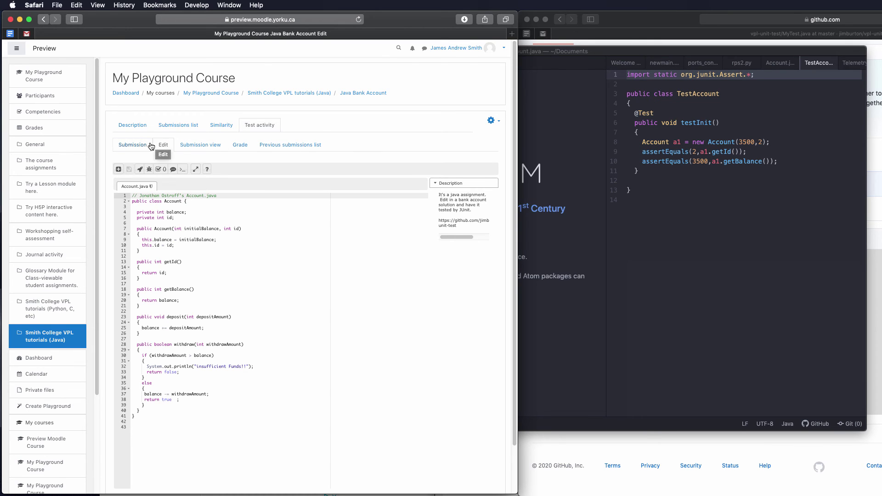
- In the MyTest.java execution file, replace the two assert imports with 'import static org.junit.Assert.*;' and save
click(490, 121)
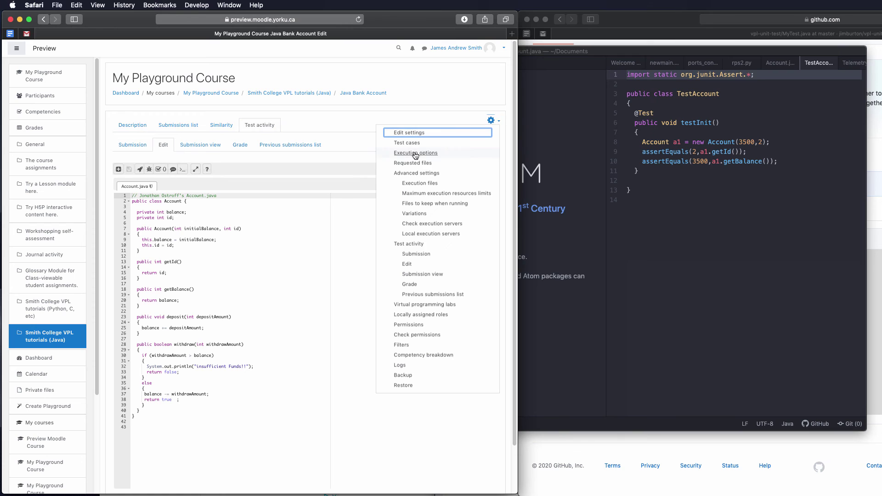
click(416, 183)
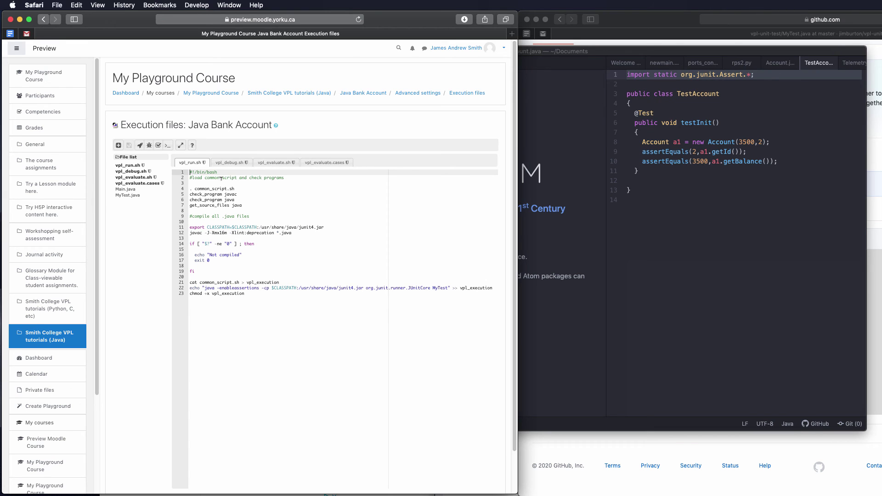
click(227, 194)
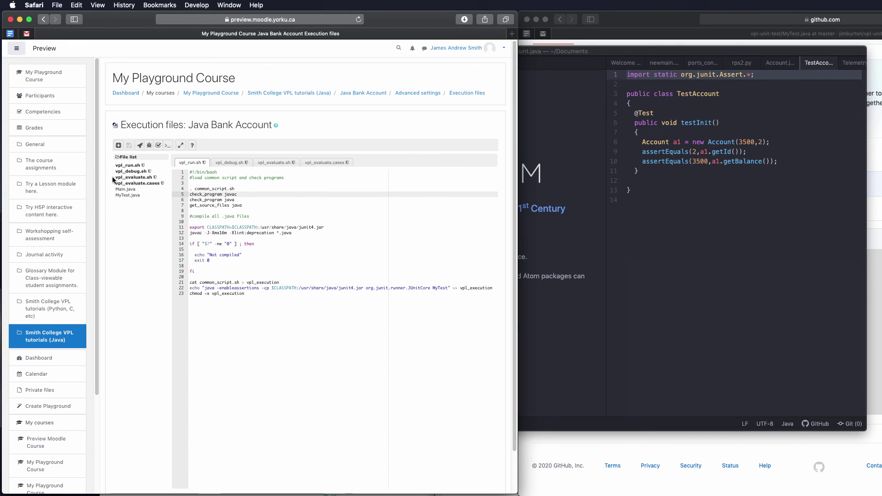
click(122, 196)
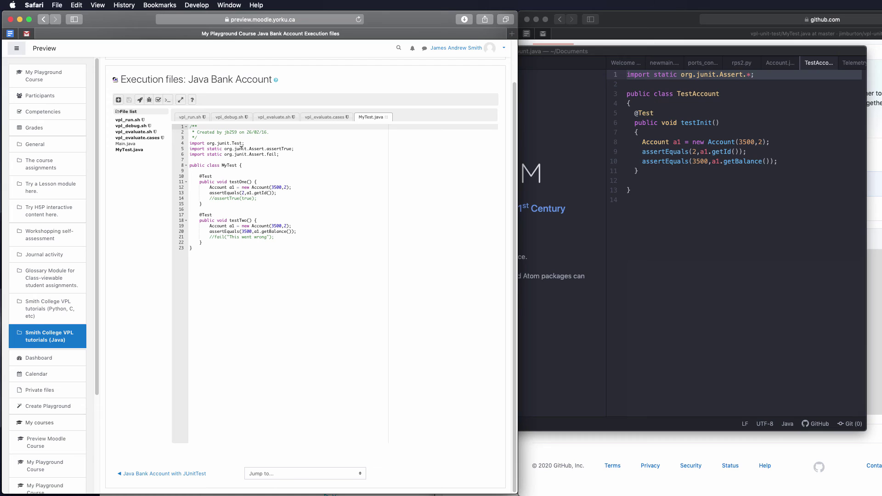
drag(279, 155, 152, 147)
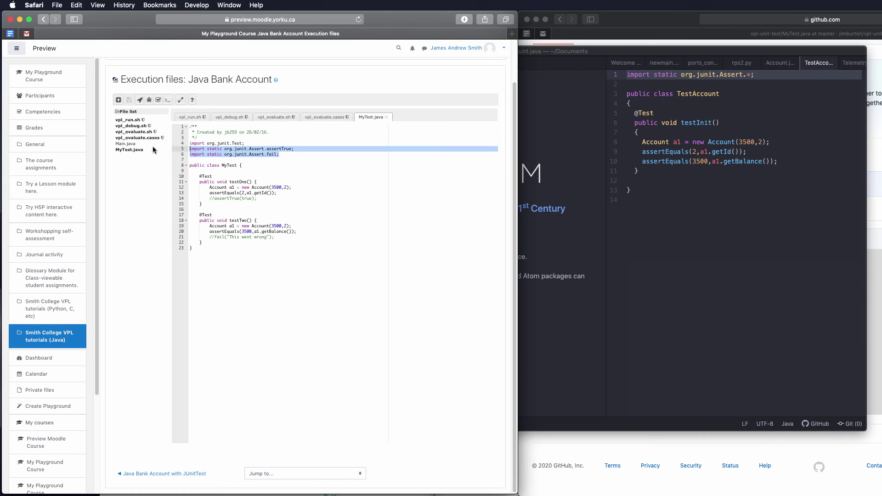
key(super+v)
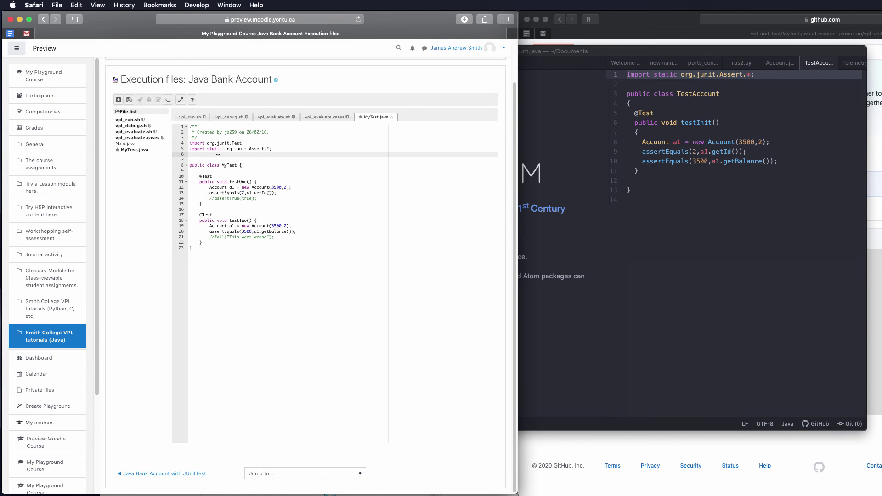
drag(272, 149, 224, 148)
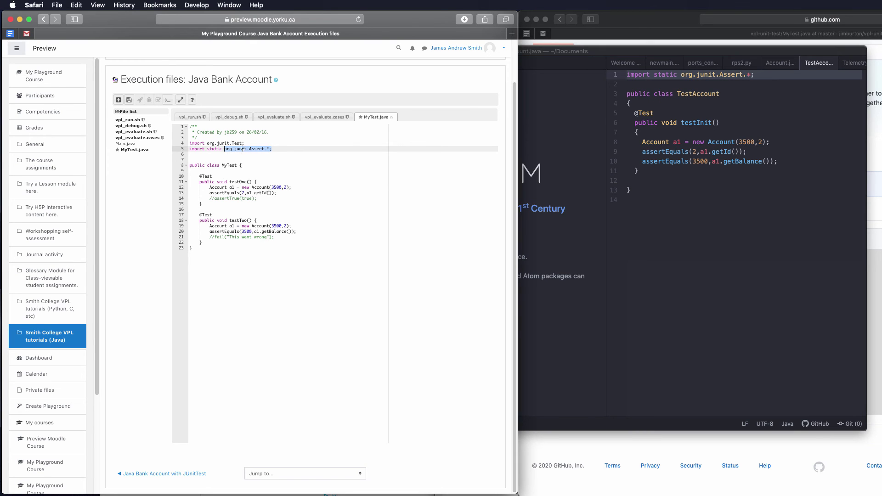
click(129, 99)
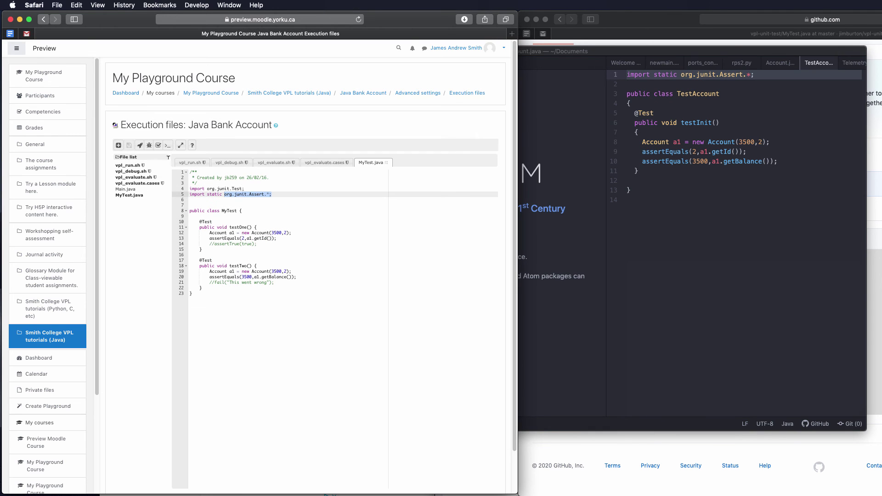
click(316, 252)
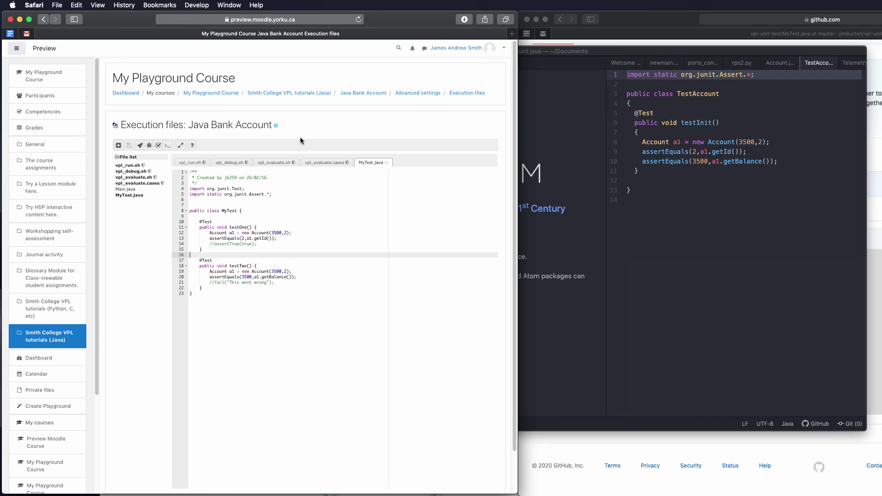
- Switch role to Student, dismiss the permissions error, and open the Java Bank Account Submission Edit page
click(455, 47)
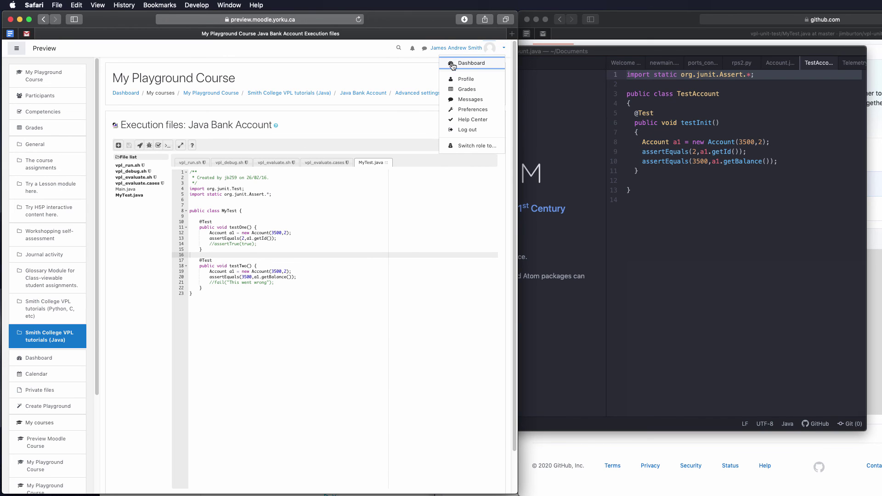
click(464, 146)
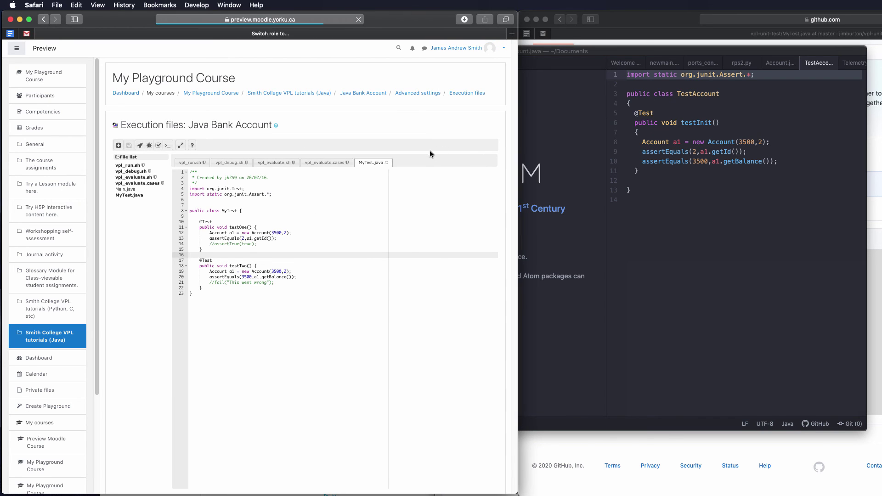
click(132, 190)
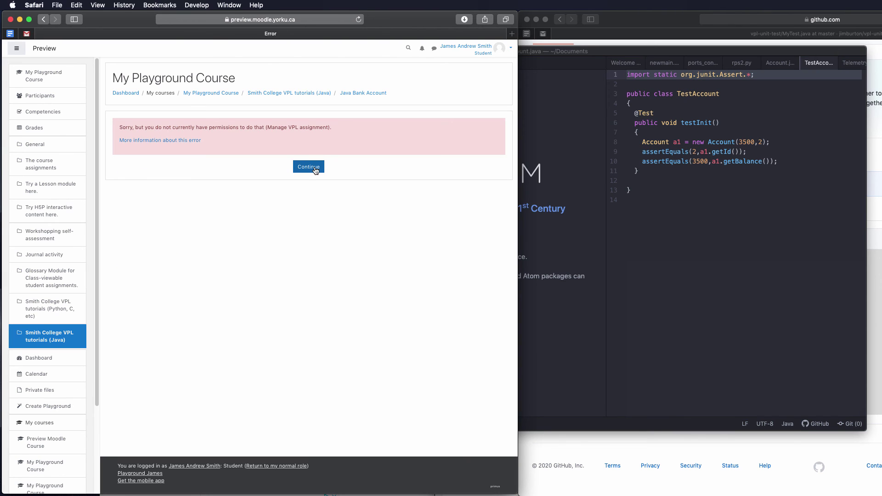
click(316, 169)
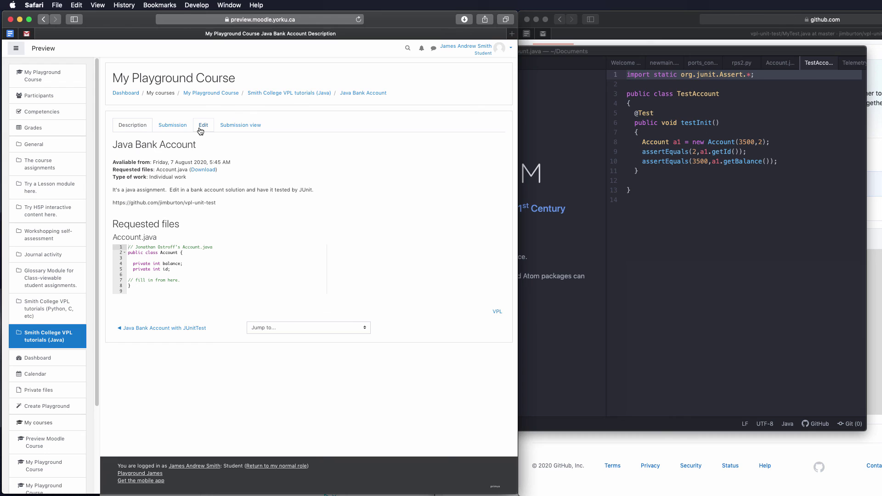
click(181, 131)
click(203, 126)
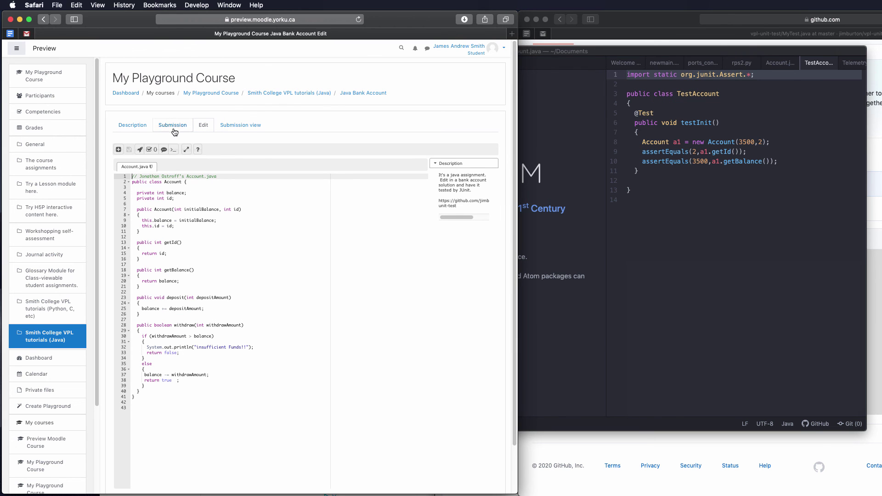
- Run Account.java, confirm the JUnit output reads OK (2 tests), and close the console
click(141, 150)
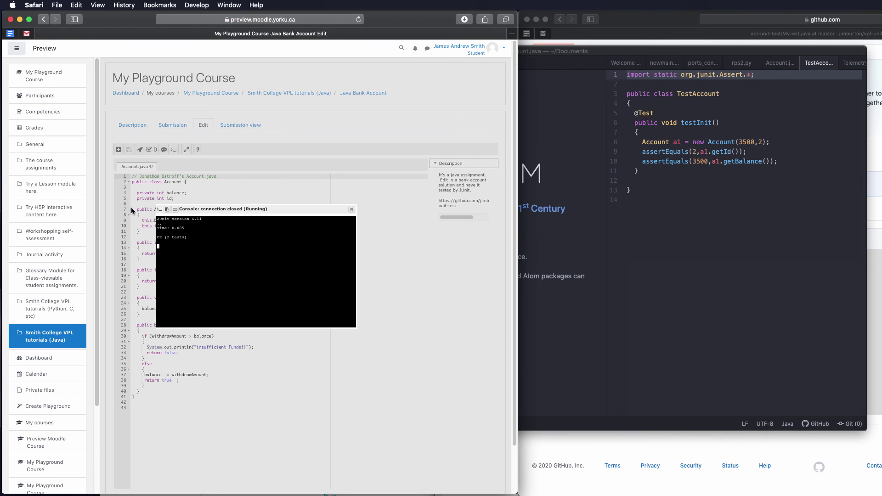
drag(192, 237, 157, 218)
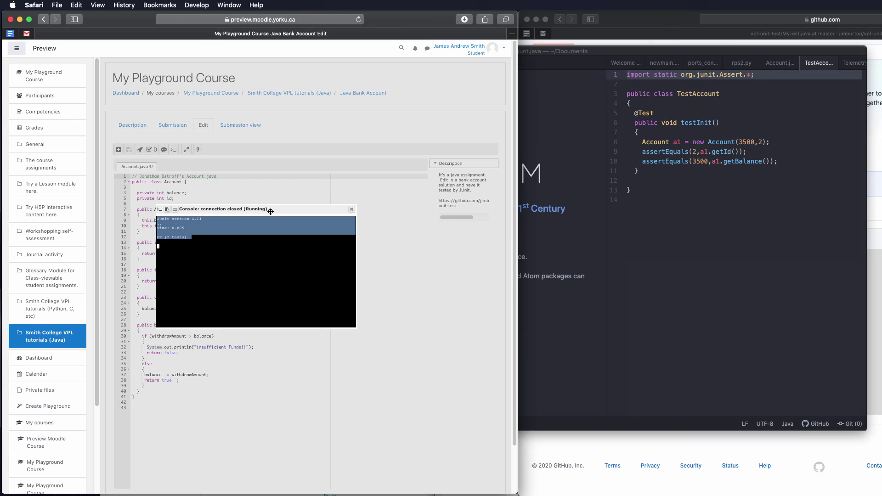
click(351, 210)
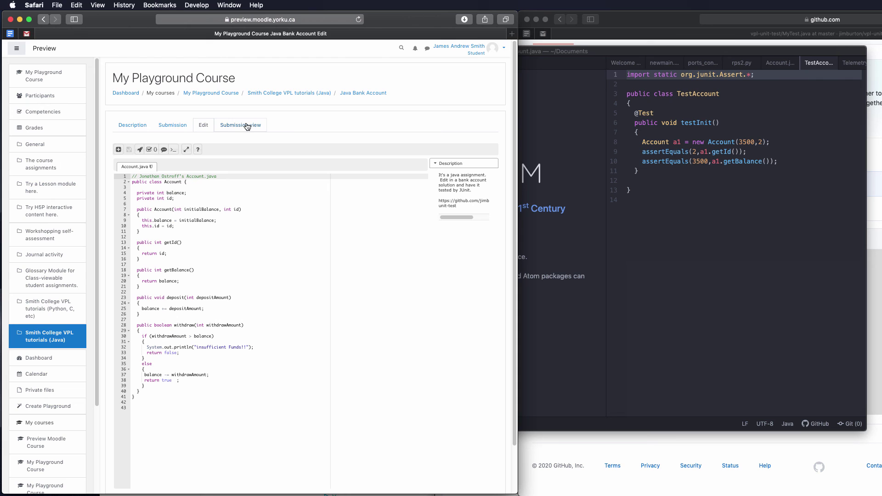
- Evaluate Account.java and review the 10 / 10 proposed grade, with Test One and Test Two each earning 5
click(151, 150)
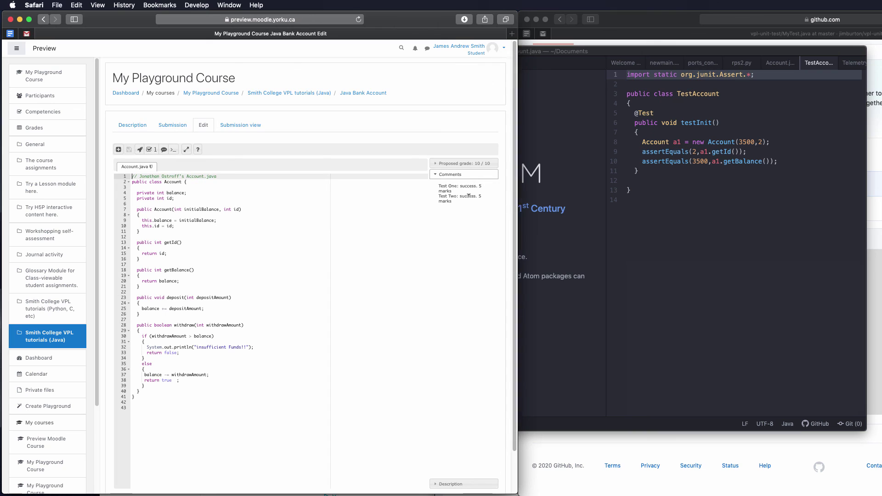
drag(456, 201, 358, 187)
click(362, 194)
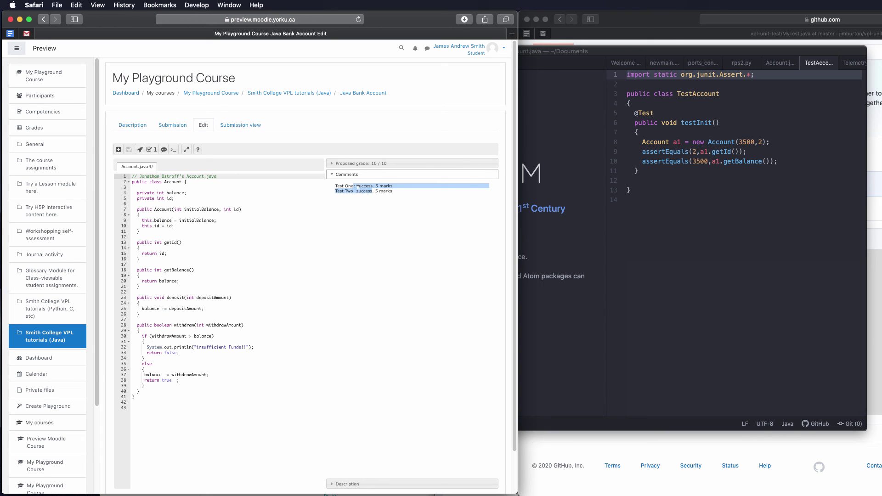
click(371, 194)
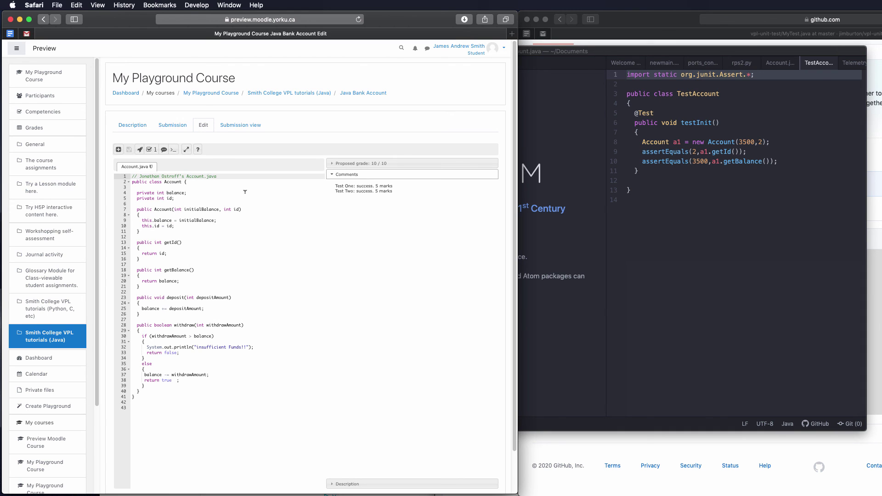
scroll(250, 258, down, 1)
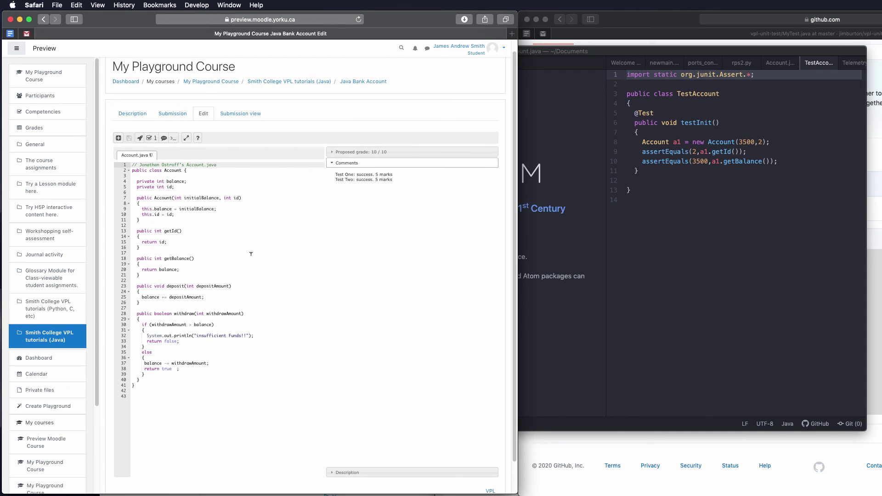